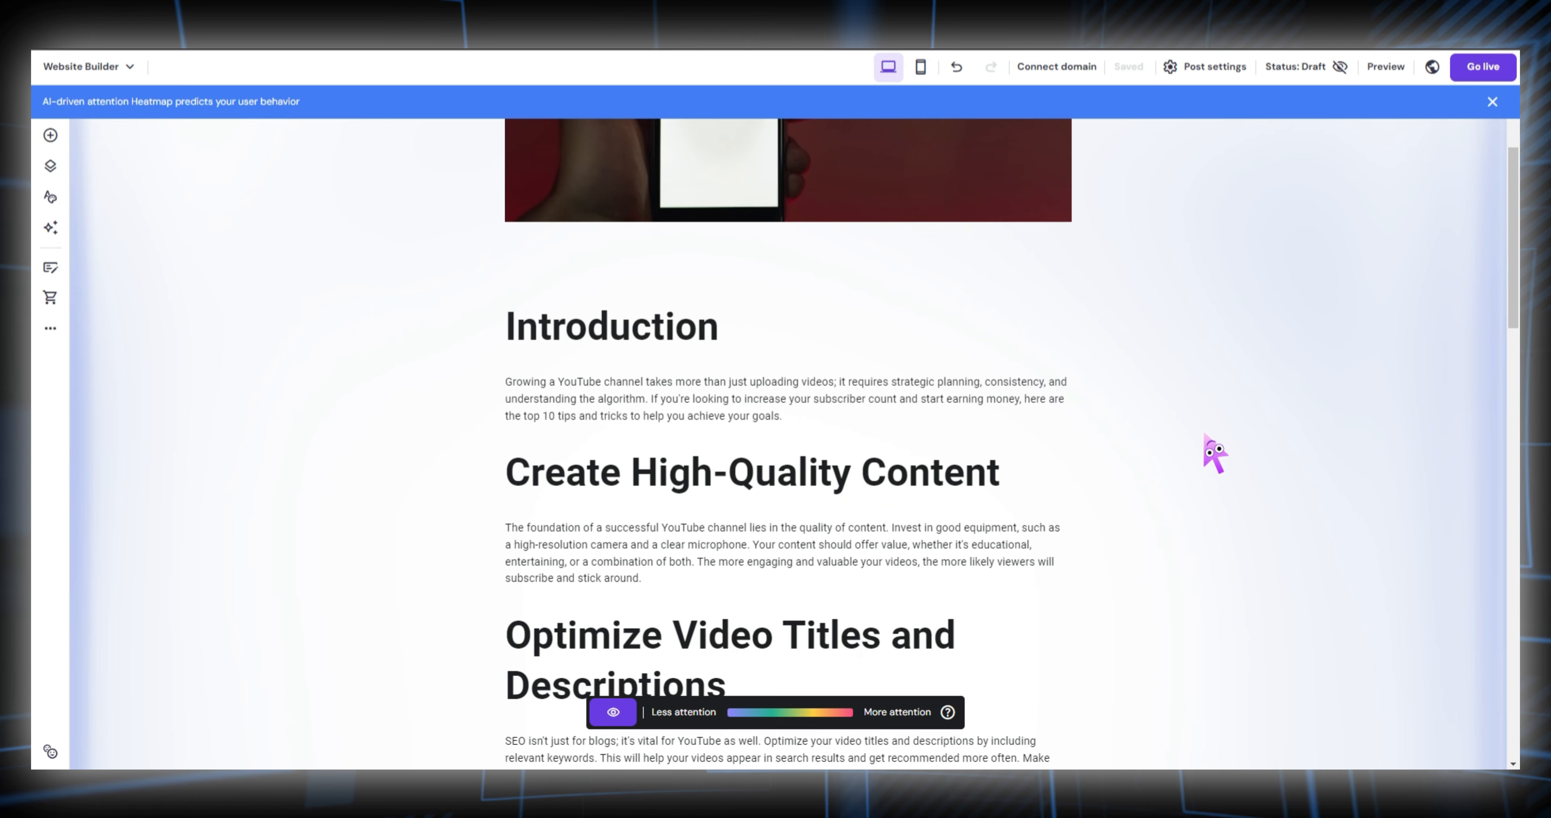
Step: Create an About page from a written description with the AI Page Generator and look over the generated content
scroll(1214, 455, "up", 5)
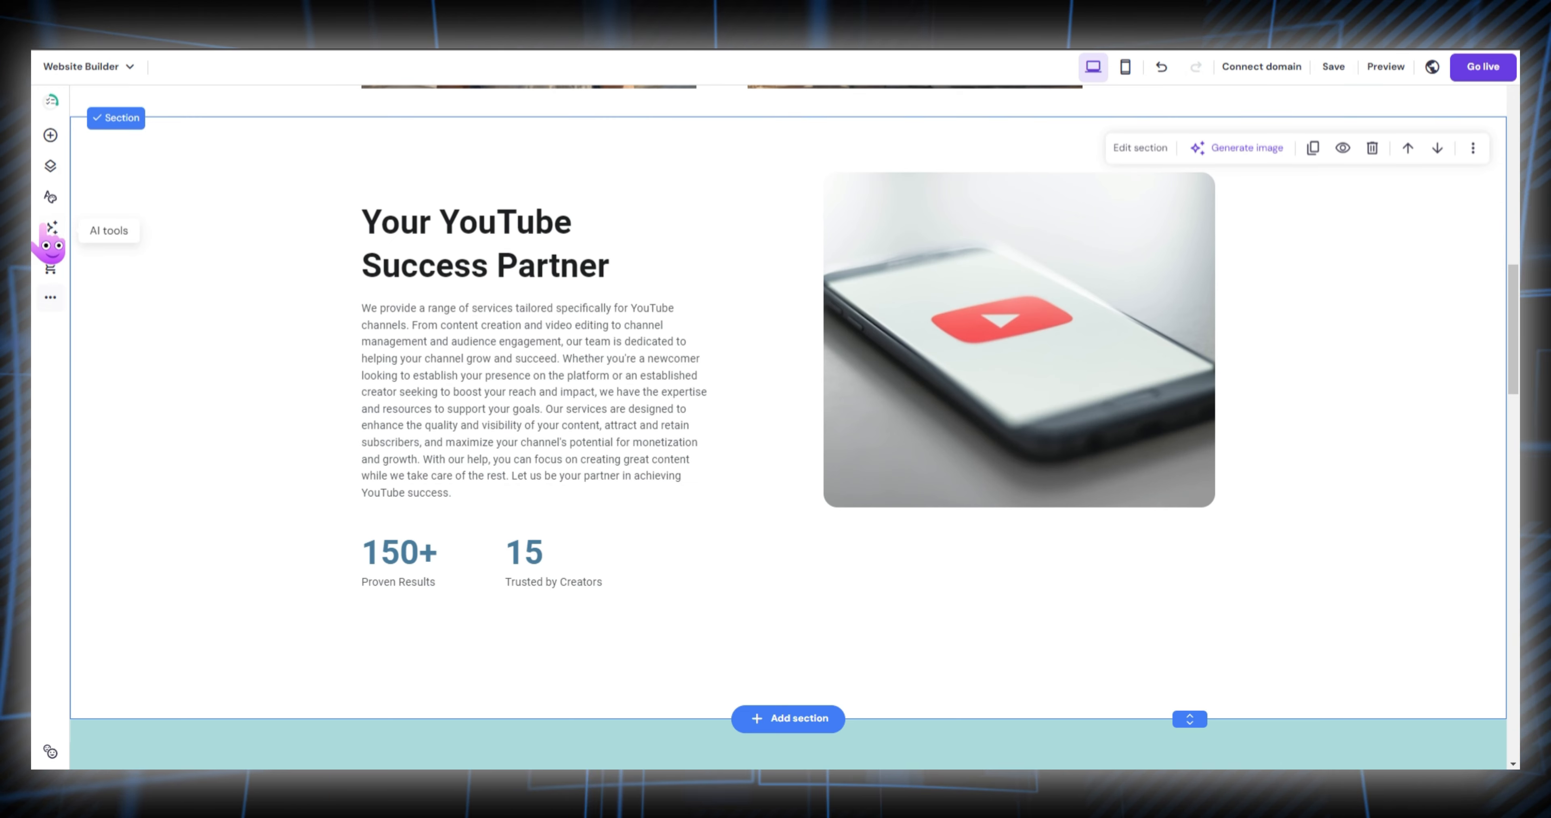
left_click(50, 228)
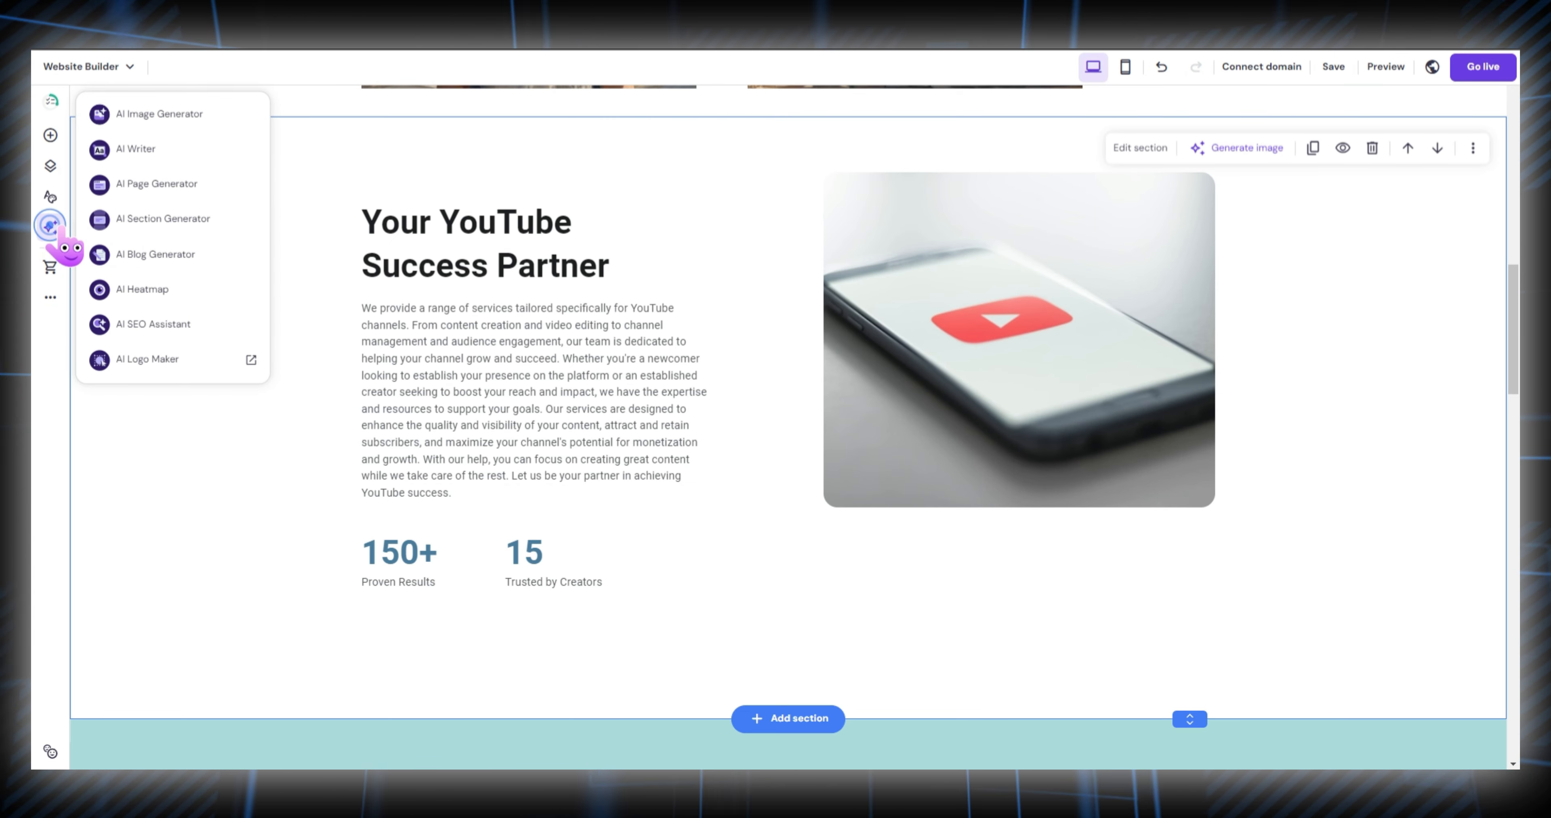
left_click(144, 190)
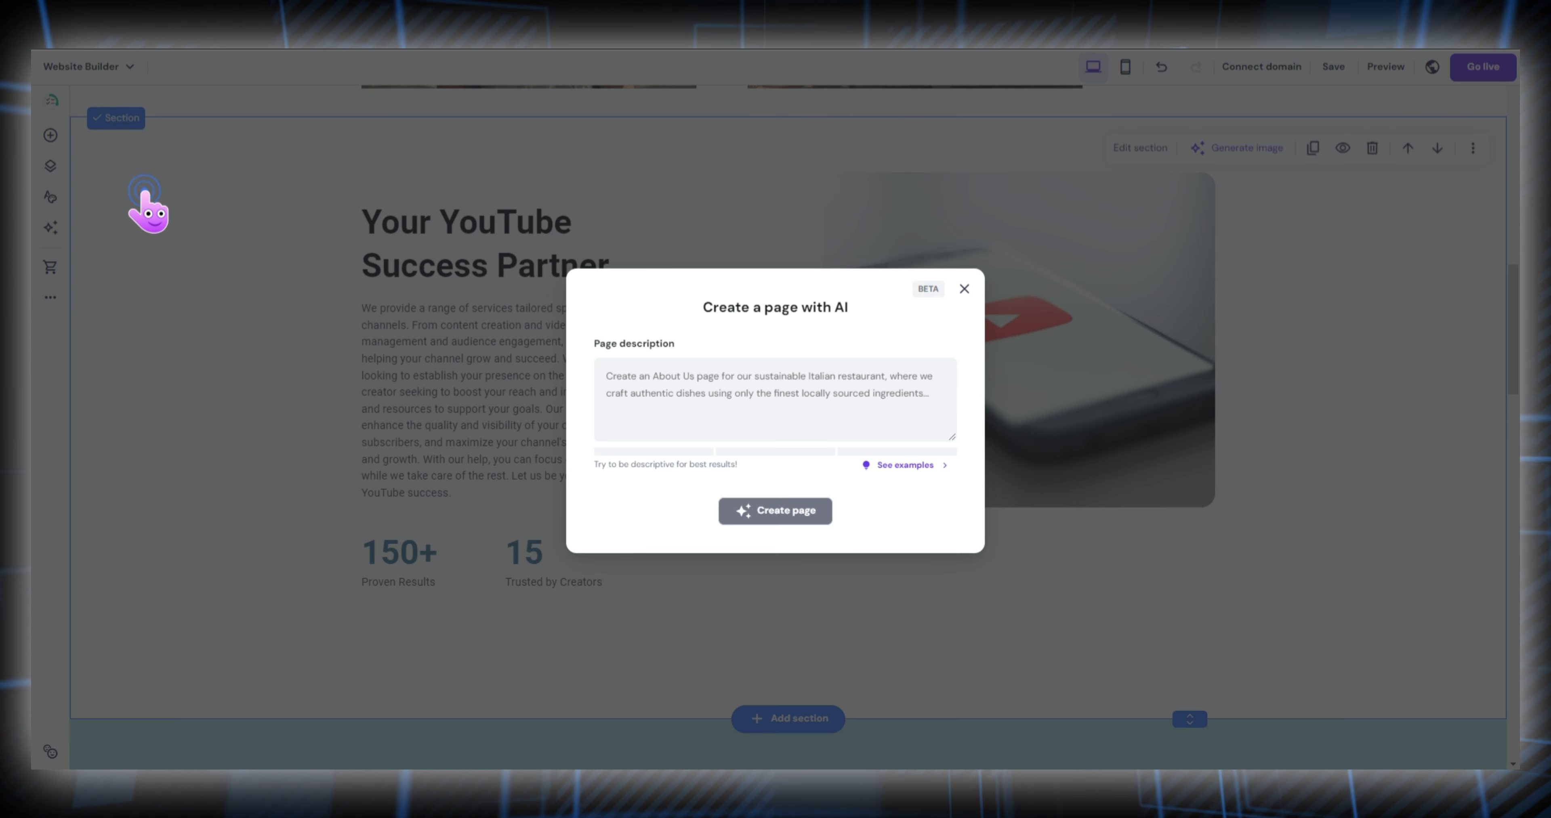
left_click(758, 384)
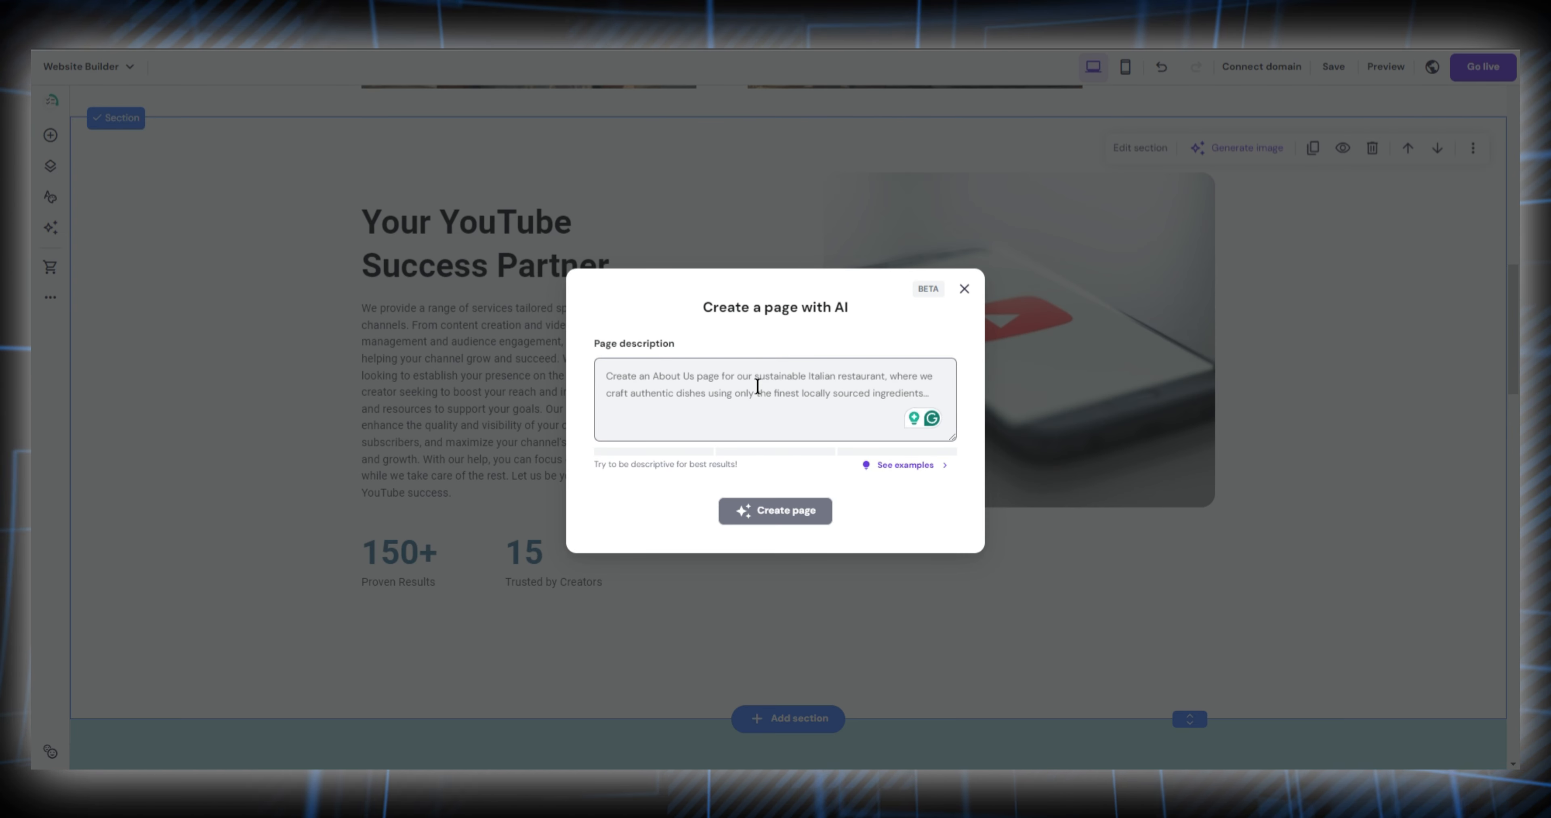
type("Create a")
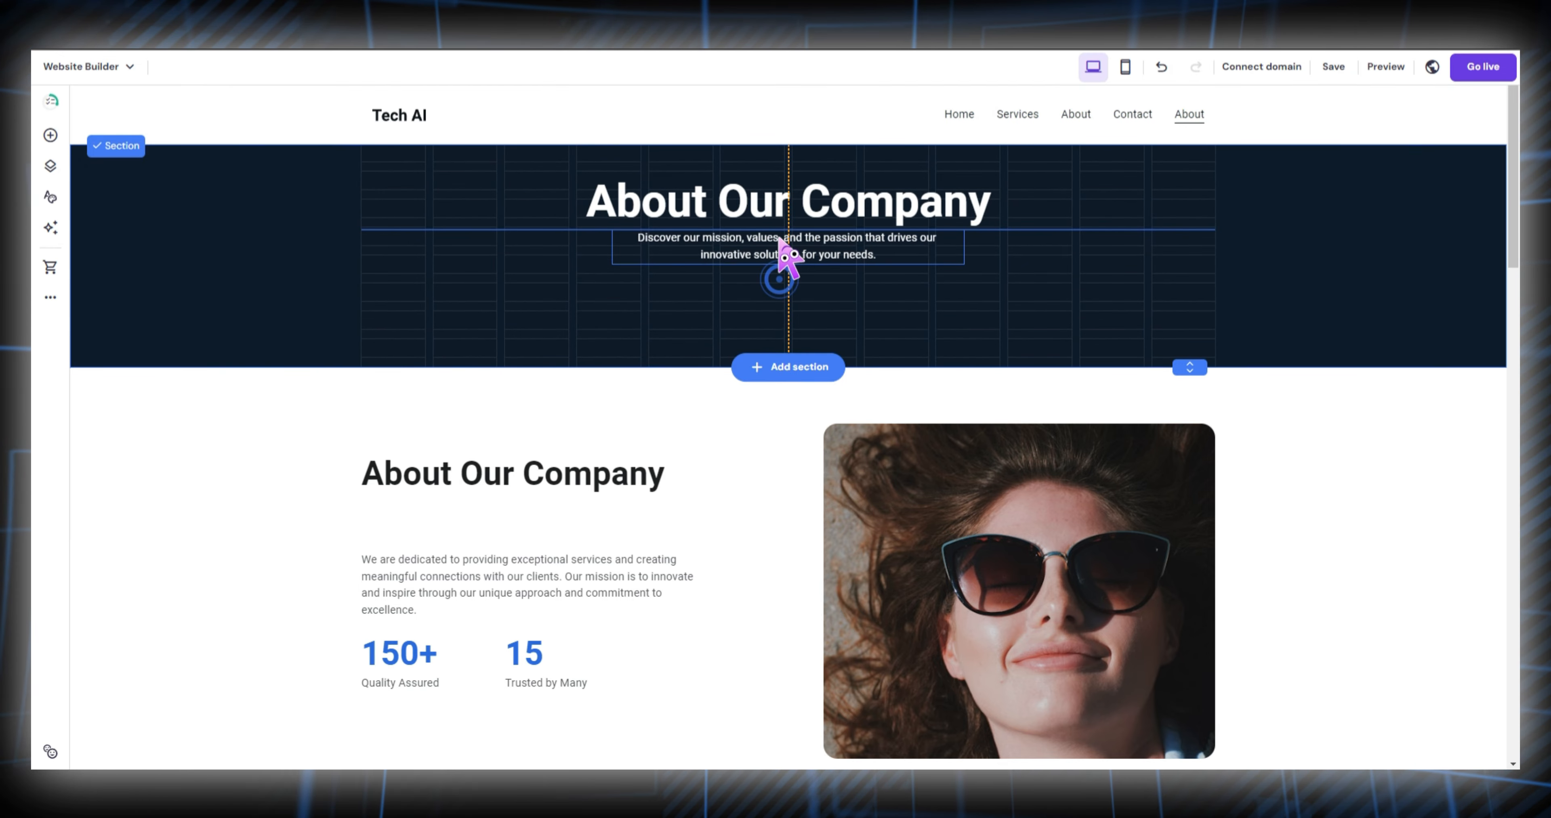
scroll(603, 427, "down", 5)
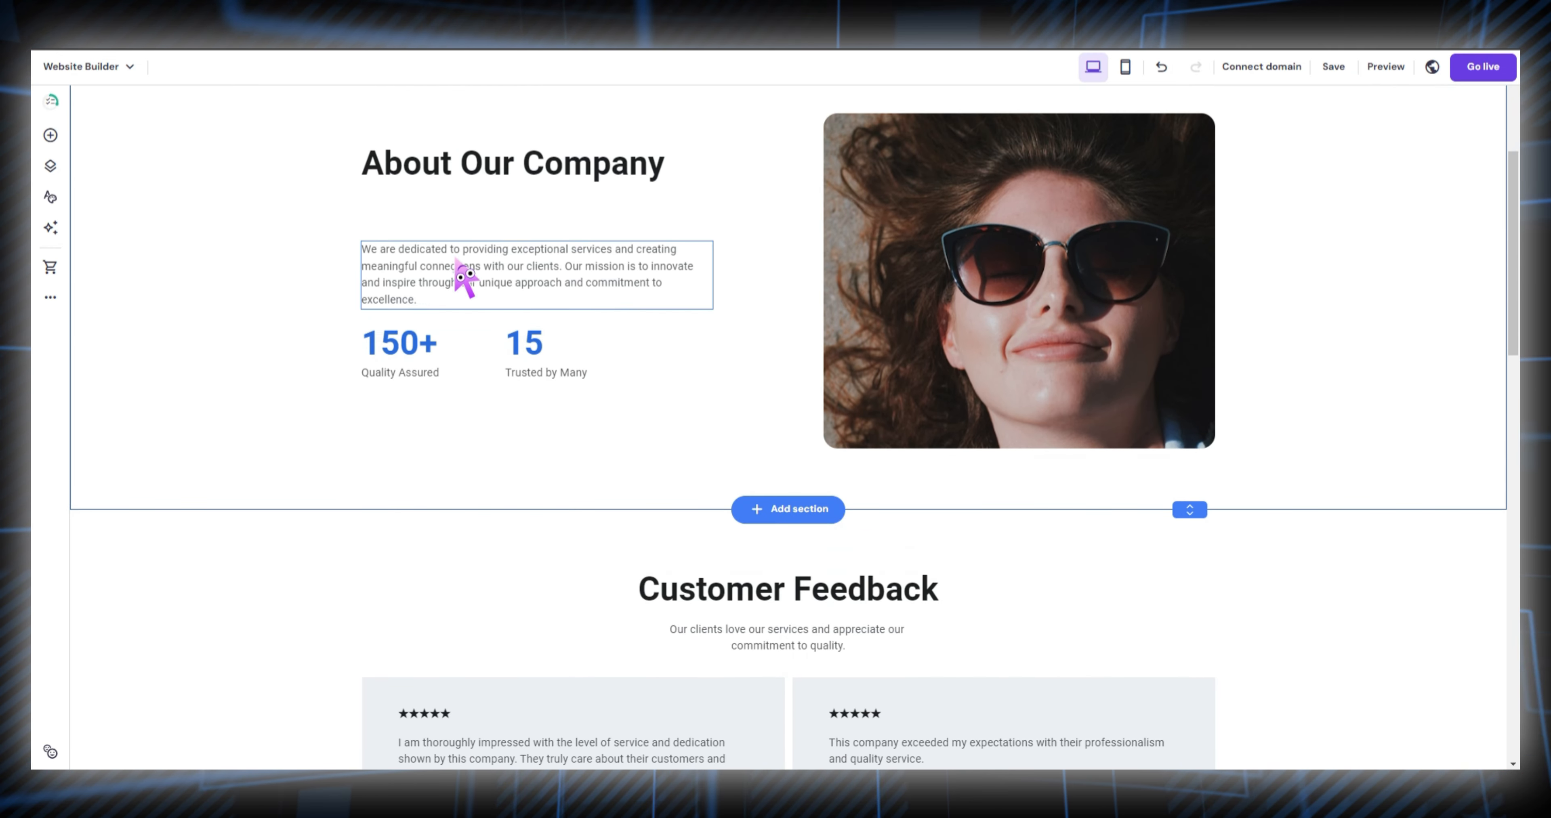
left_click_drag(458, 264, 453, 227)
mouse_move(398, 342)
left_mouse_down()
mouse_move(395, 328)
mouse_move(405, 370)
left_mouse_up()
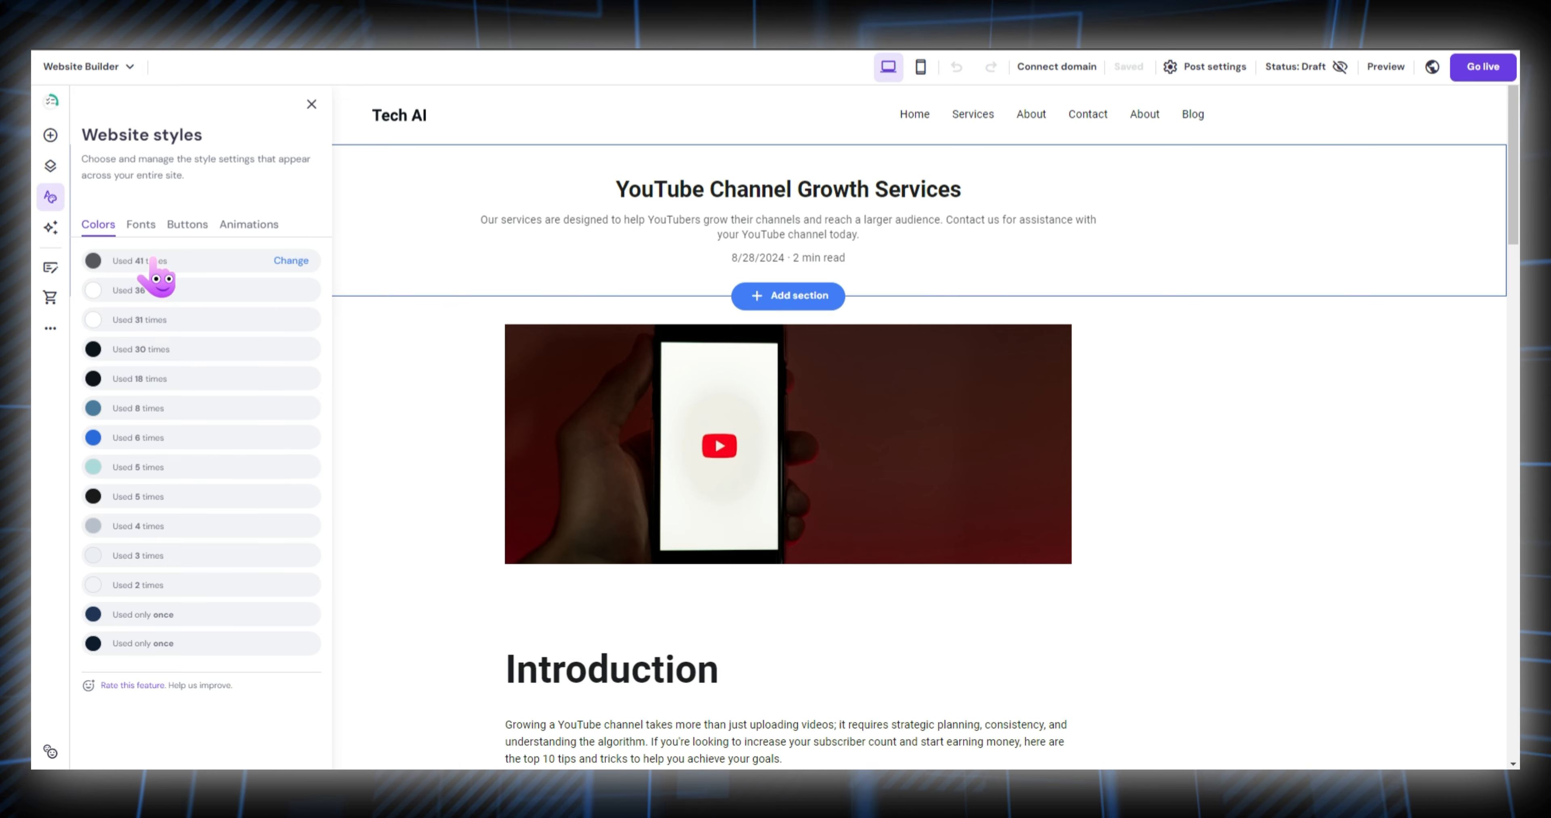
Step: Change the website's most-used colour, #56585E, to a bright saturated blue across the whole site
left_click(144, 259)
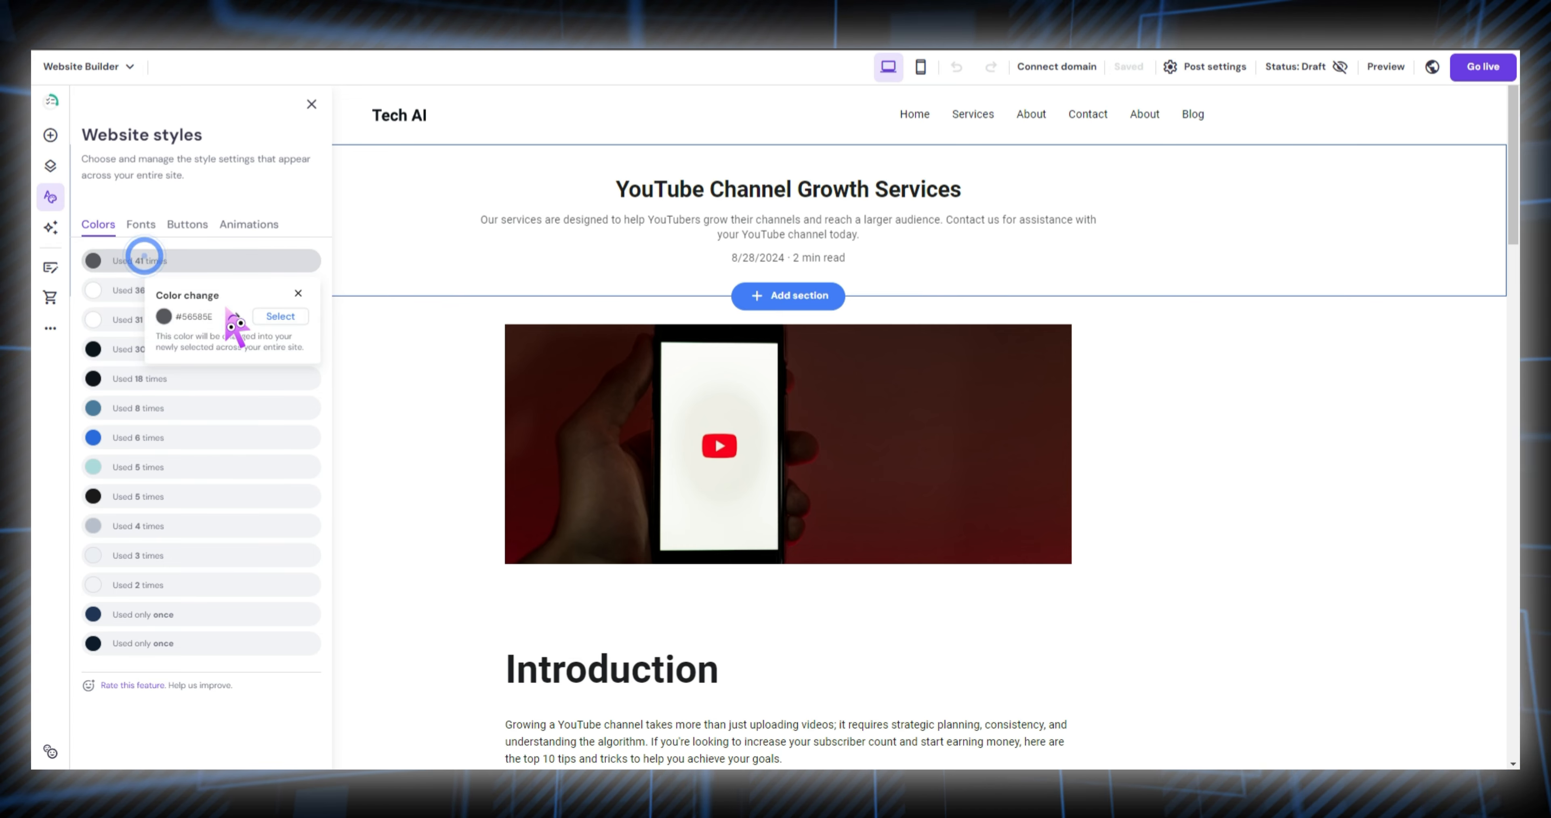
left_click(272, 316)
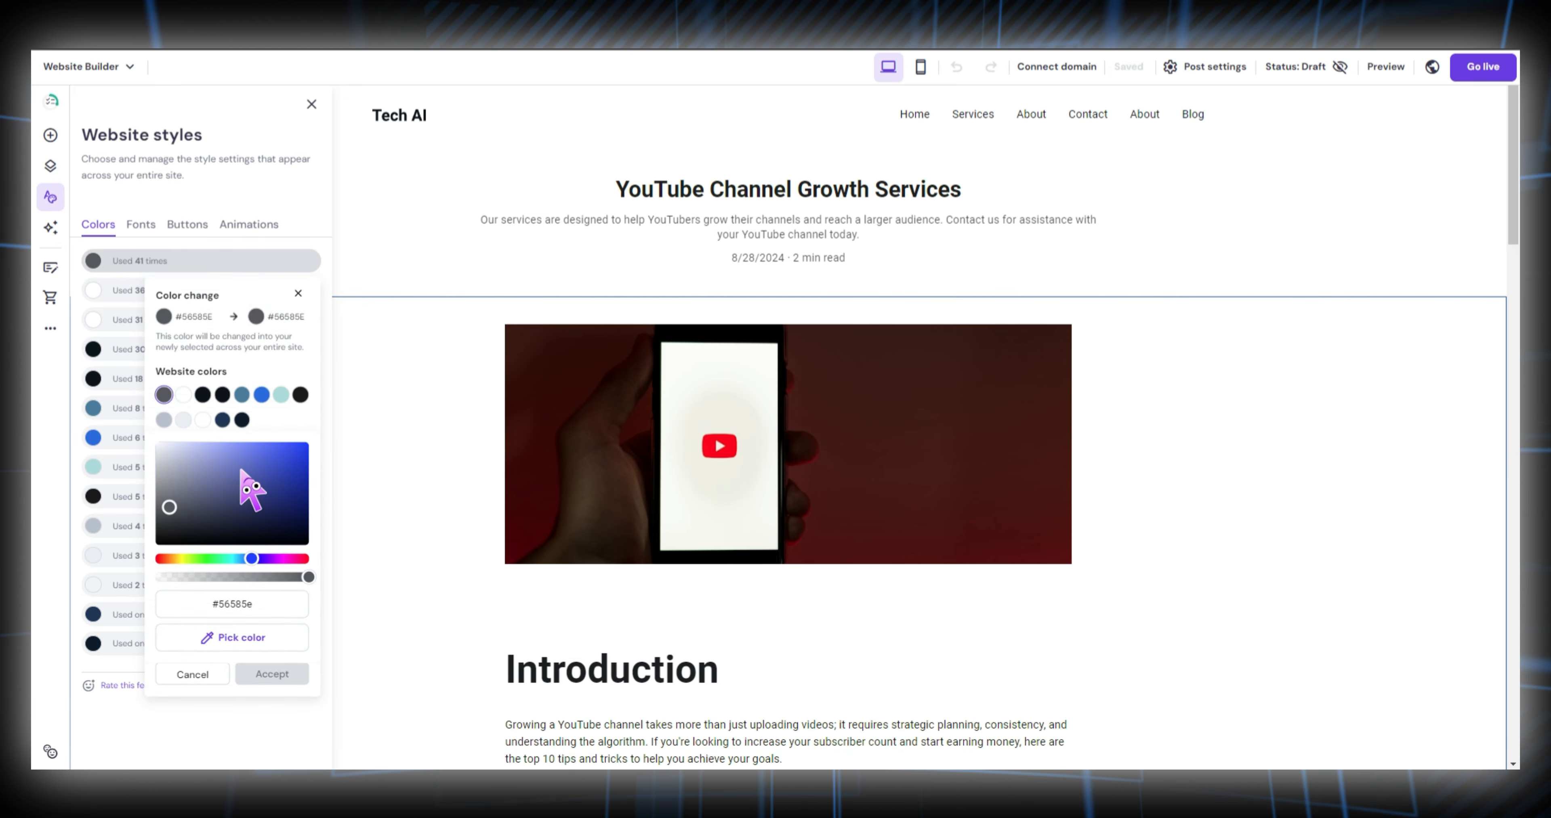
left_click_drag(241, 472, 319, 467)
left_click(273, 673)
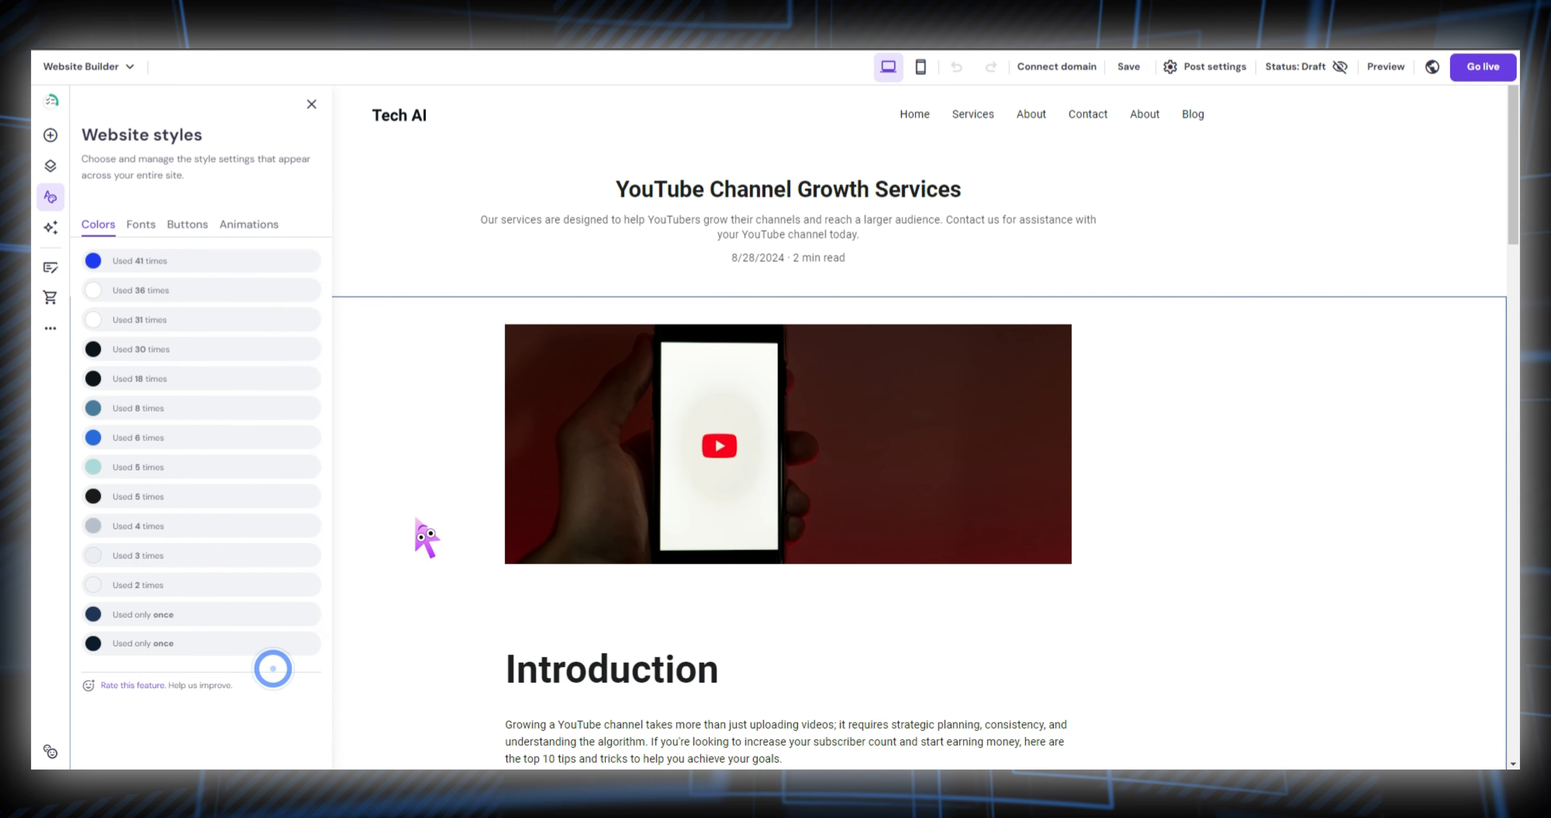
Step: Apply the Gruppo heading and Montserrat paragraph font pair to the website and open its heading text styles
left_click(141, 225)
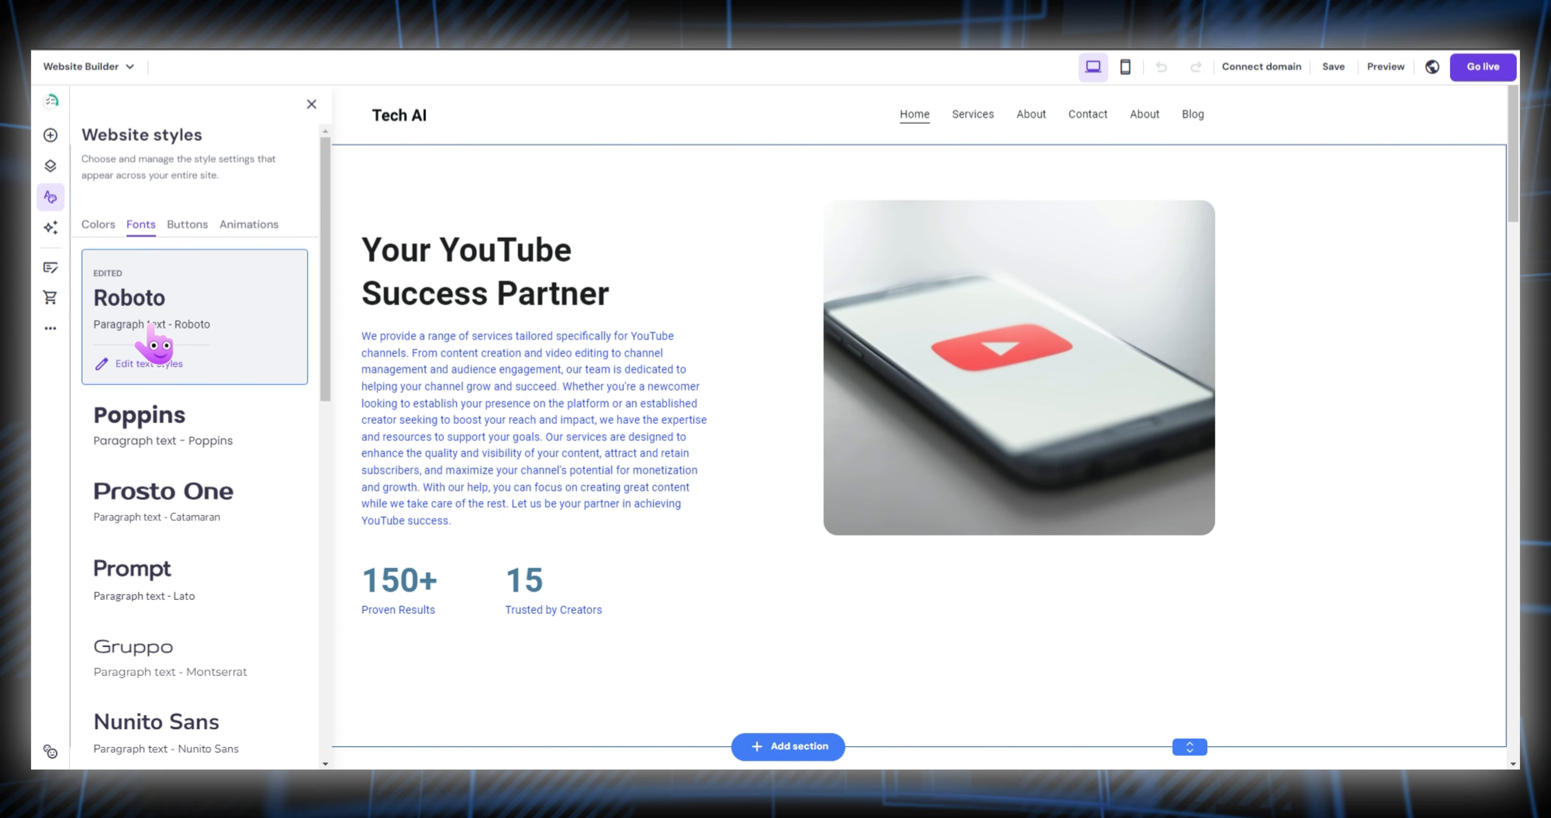
scroll(156, 348, "down", 3)
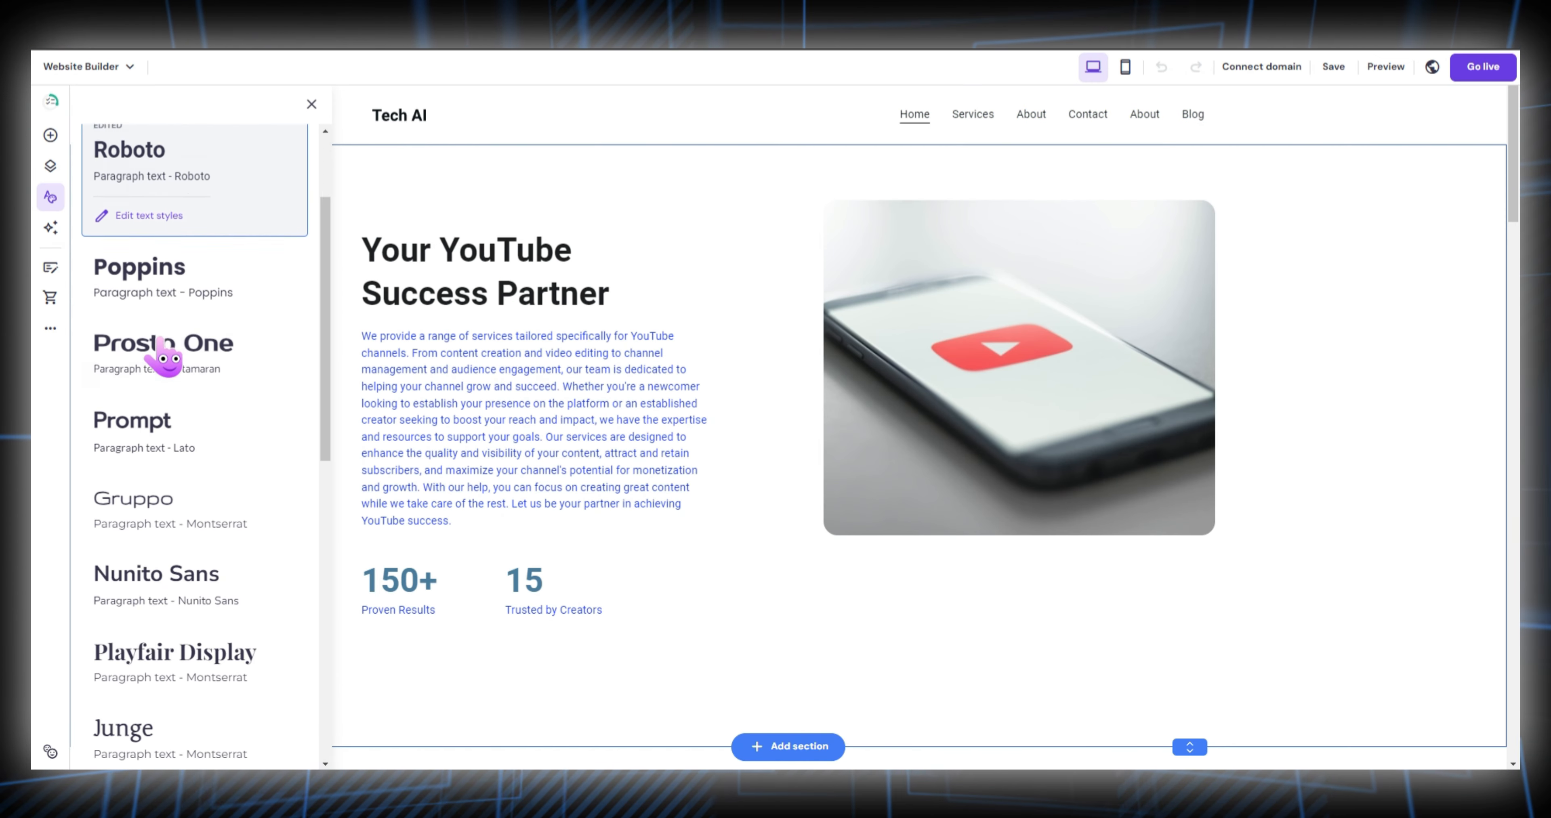
left_click(145, 486)
left_click(710, 448)
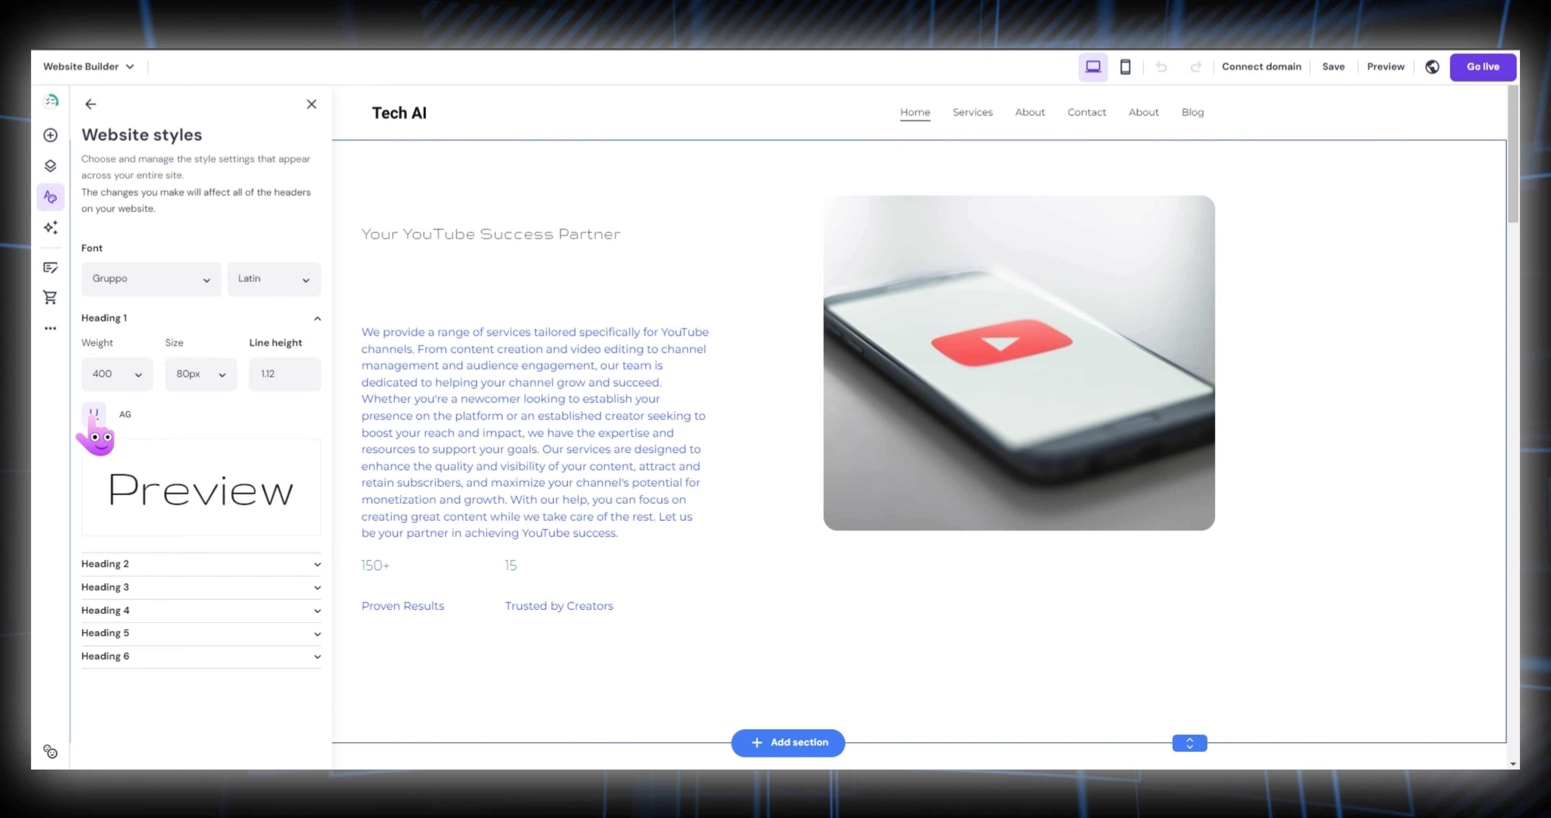
Step: Adjust the Heading 1 line height in the website's text styles, ending at 0.12
left_click(269, 375)
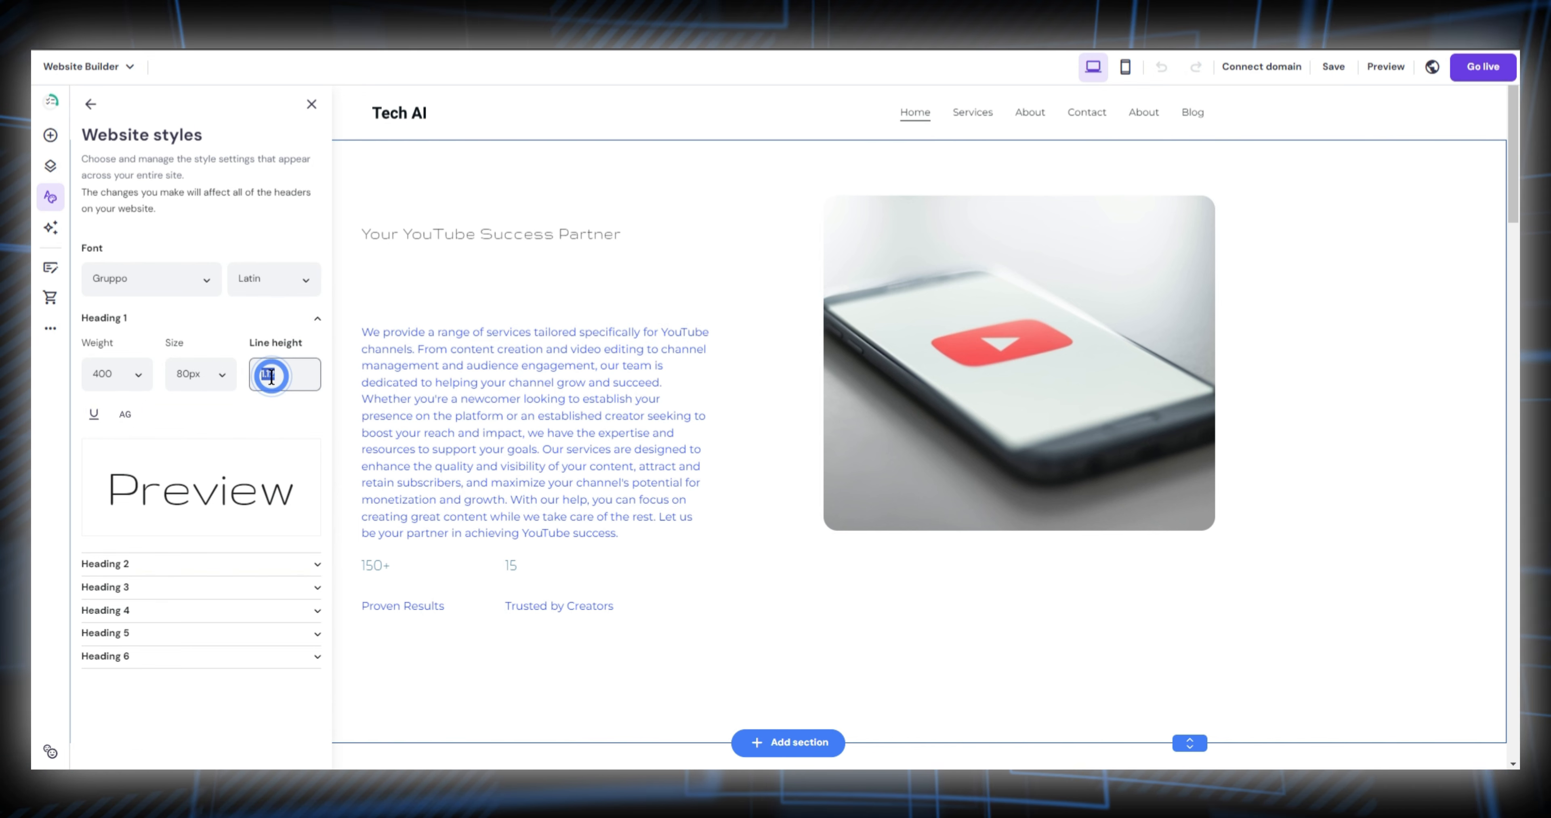
type("6.12")
scroll(271, 377, "down", 7)
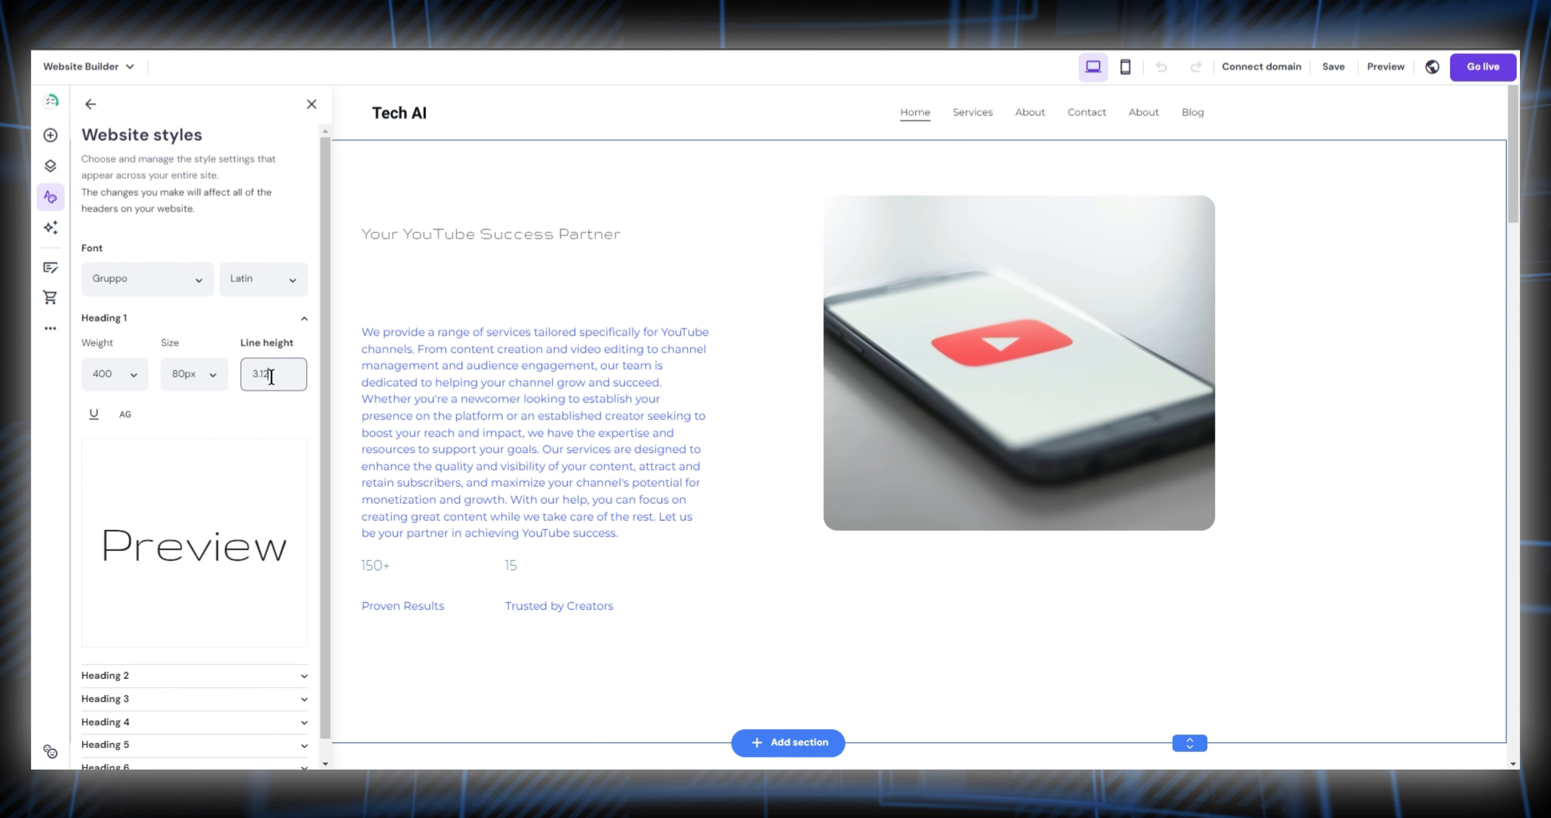
scroll(271, 377, "up", 1)
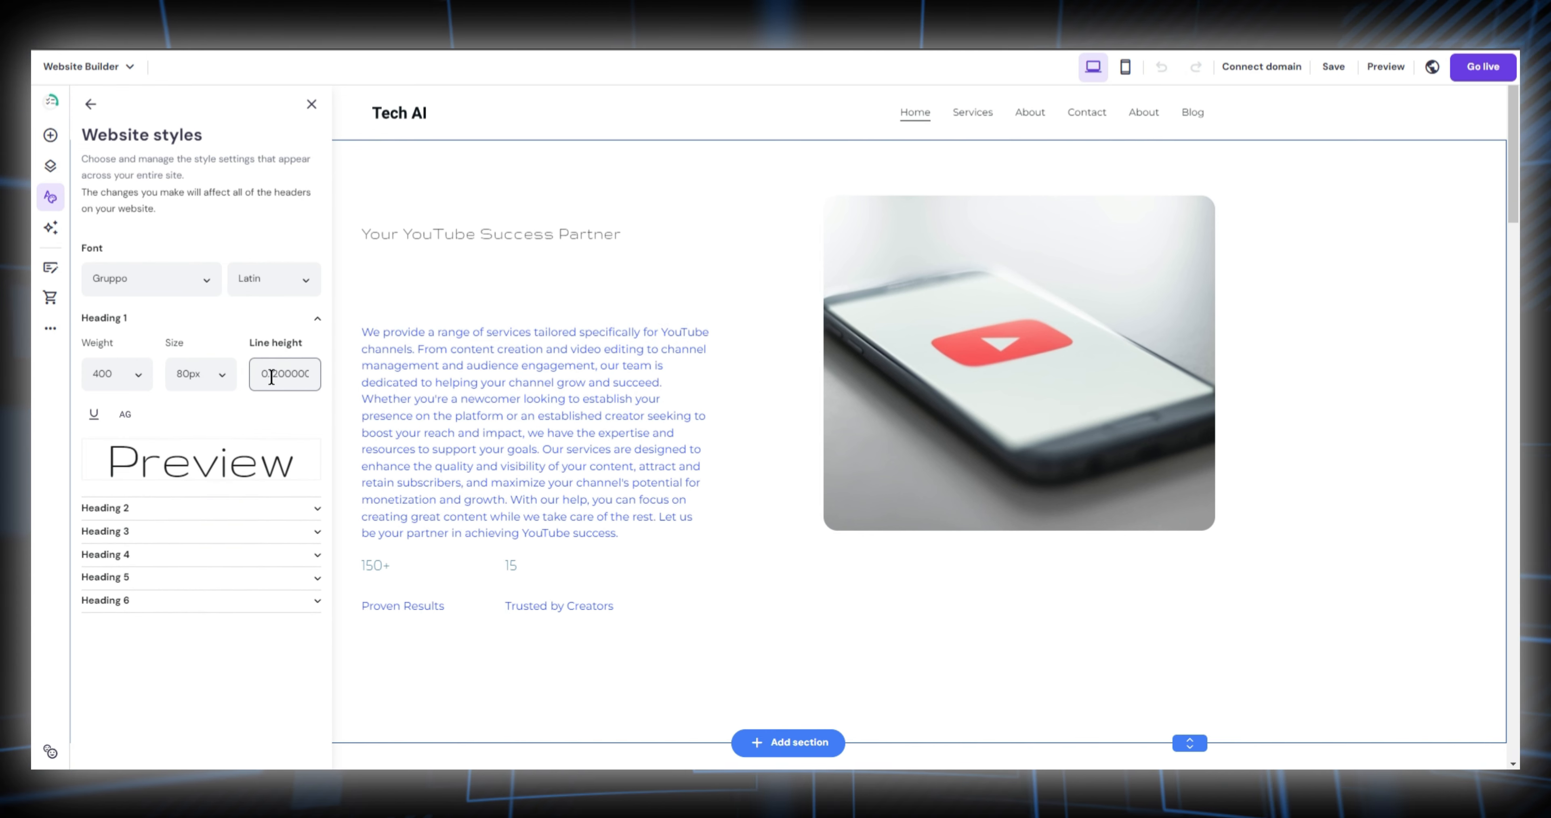
left_click(273, 418)
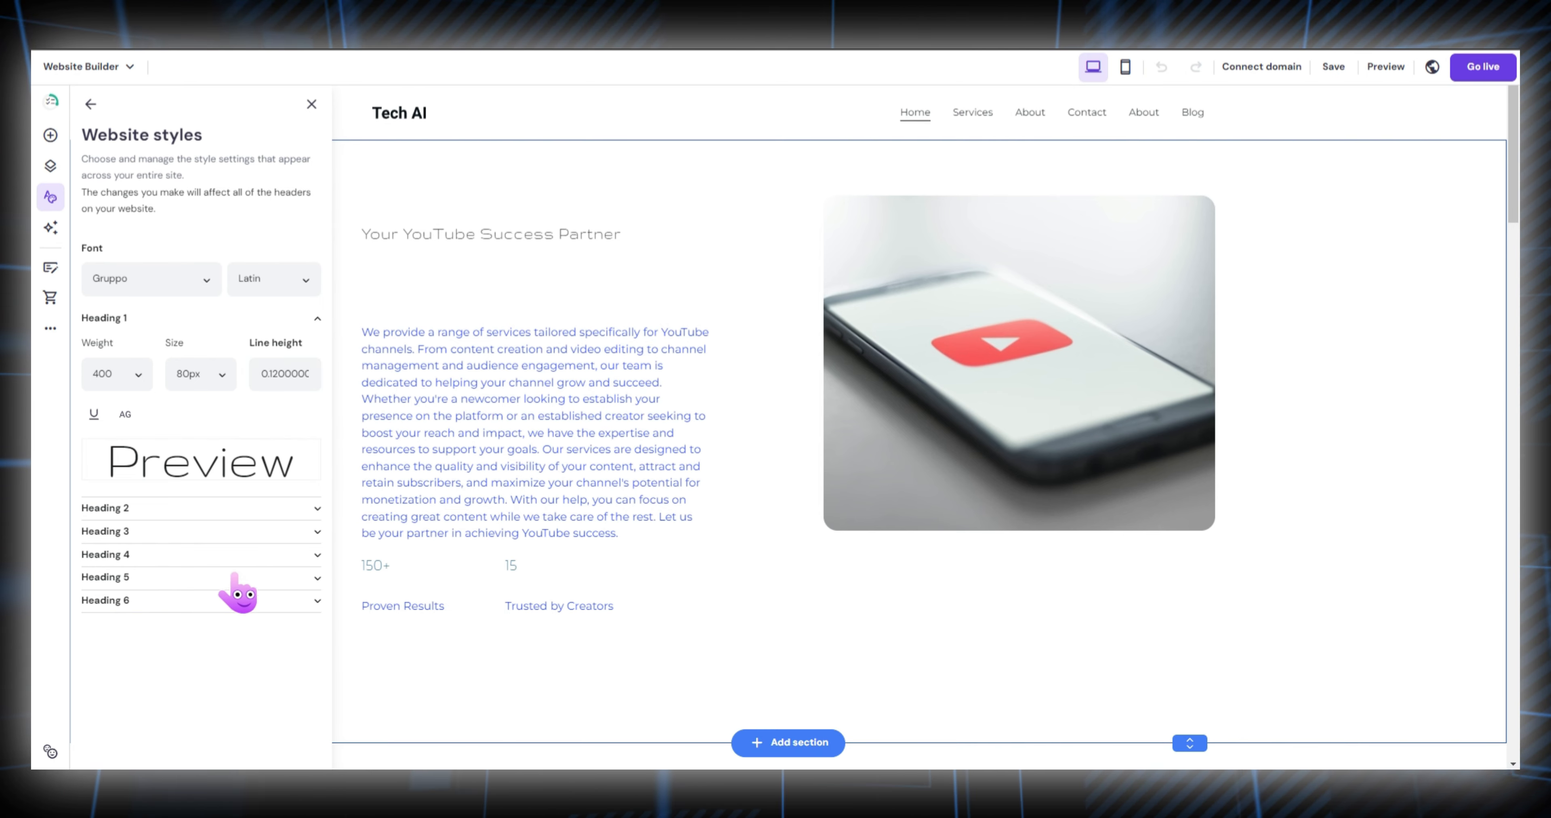
Step: Apply the Roboto heading and Lato paragraph font pair to the website
left_click(228, 599)
left_click(162, 602)
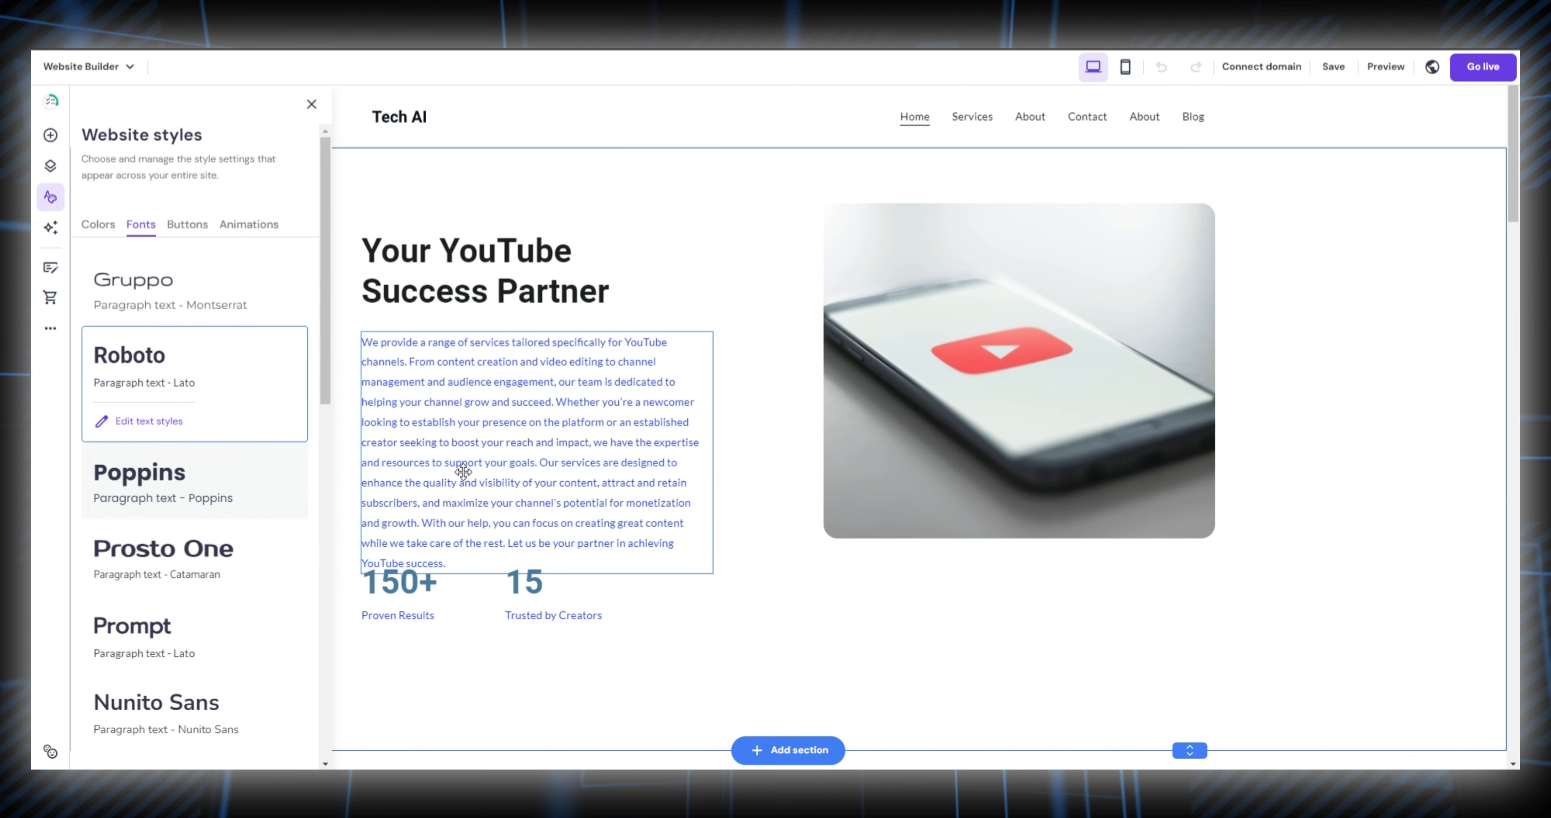
Step: Apply a rounded button style and the Fade animation style across the website
left_click(192, 228)
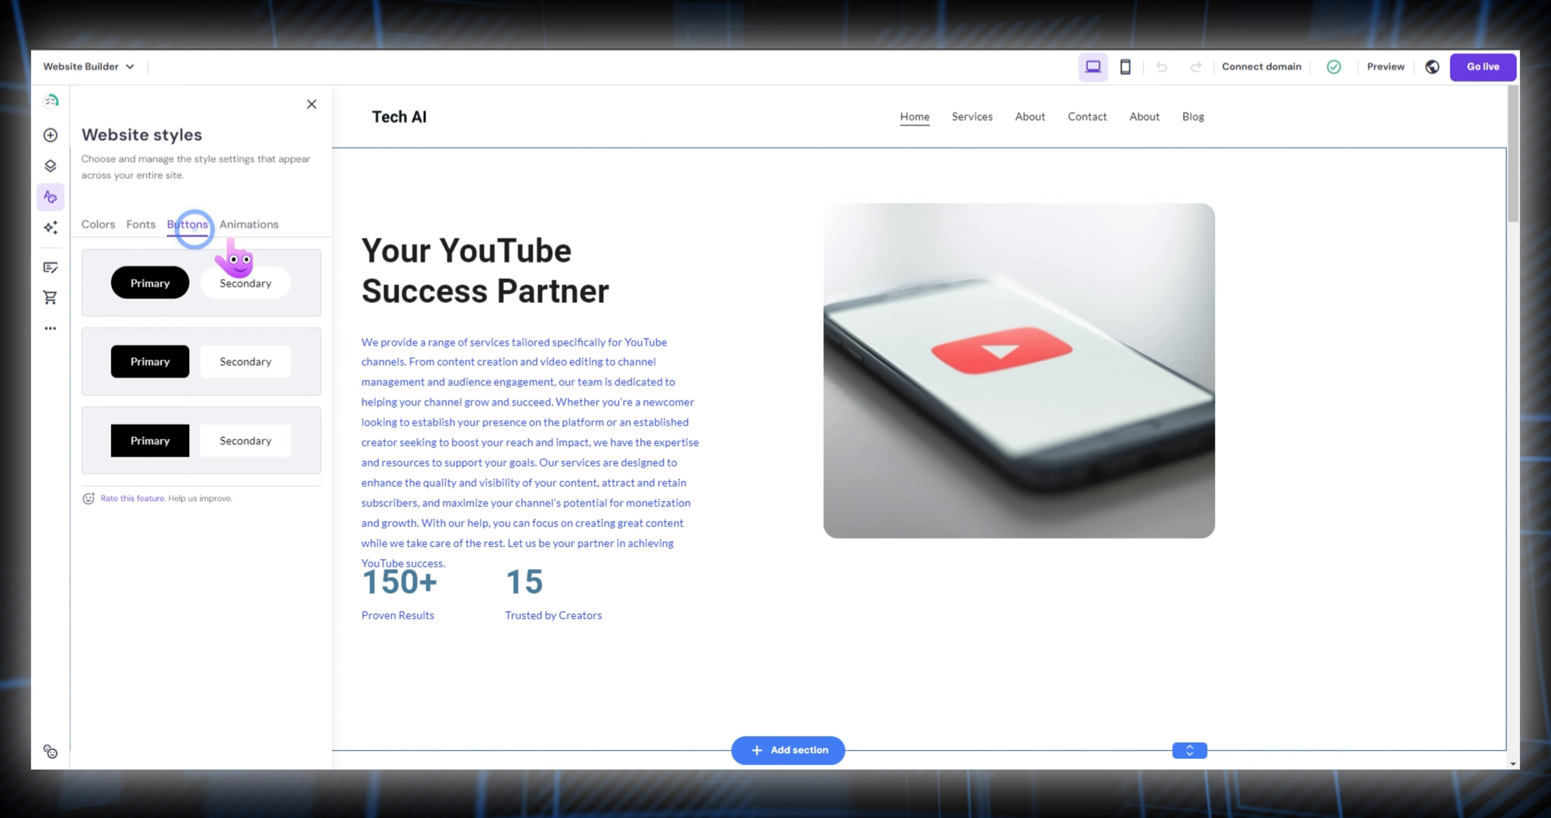
left_click(249, 290)
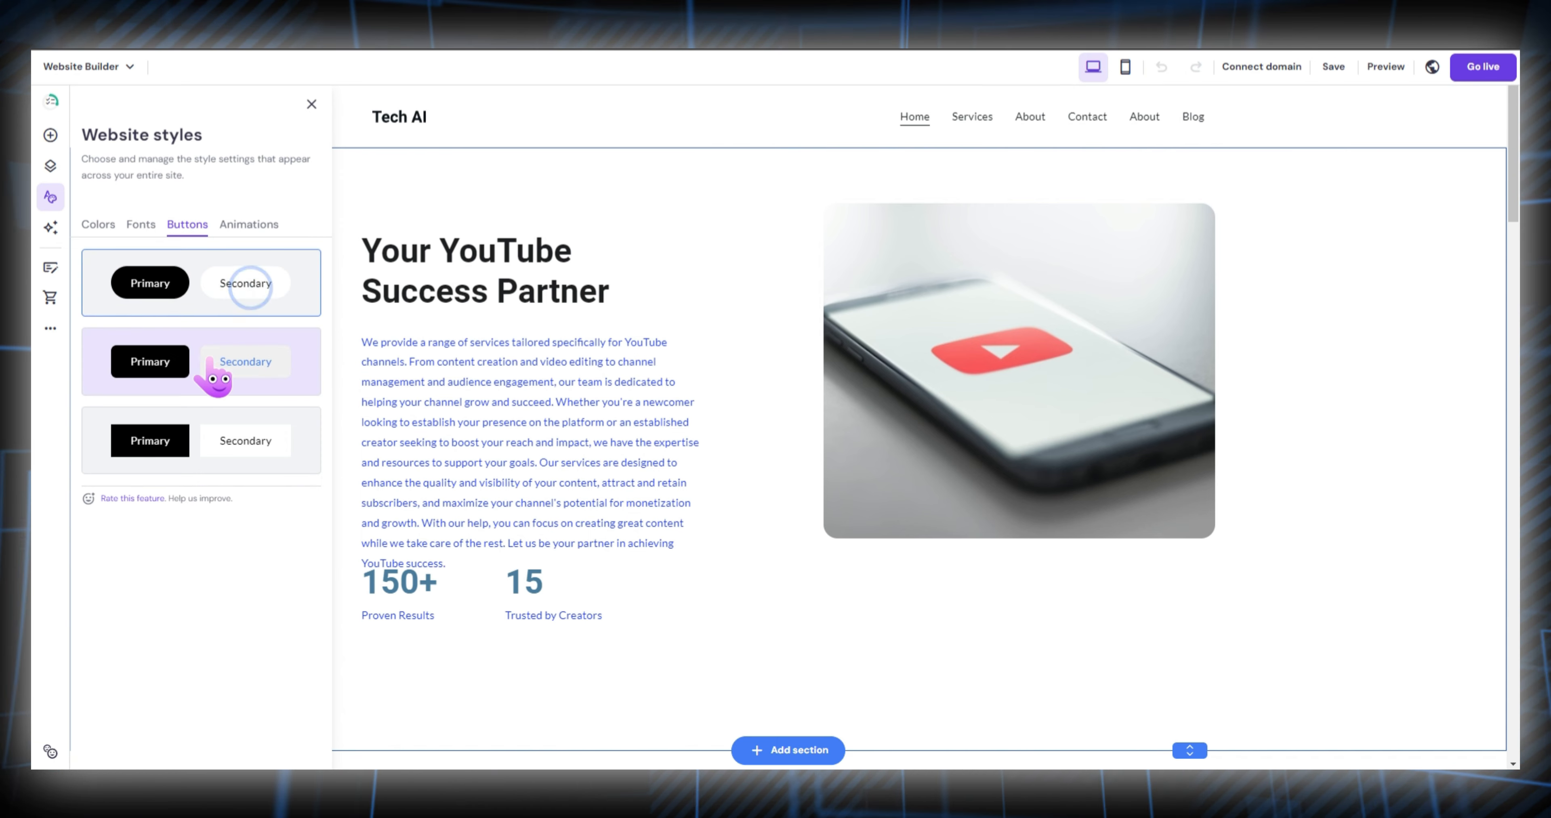
left_click(223, 368)
left_click(247, 225)
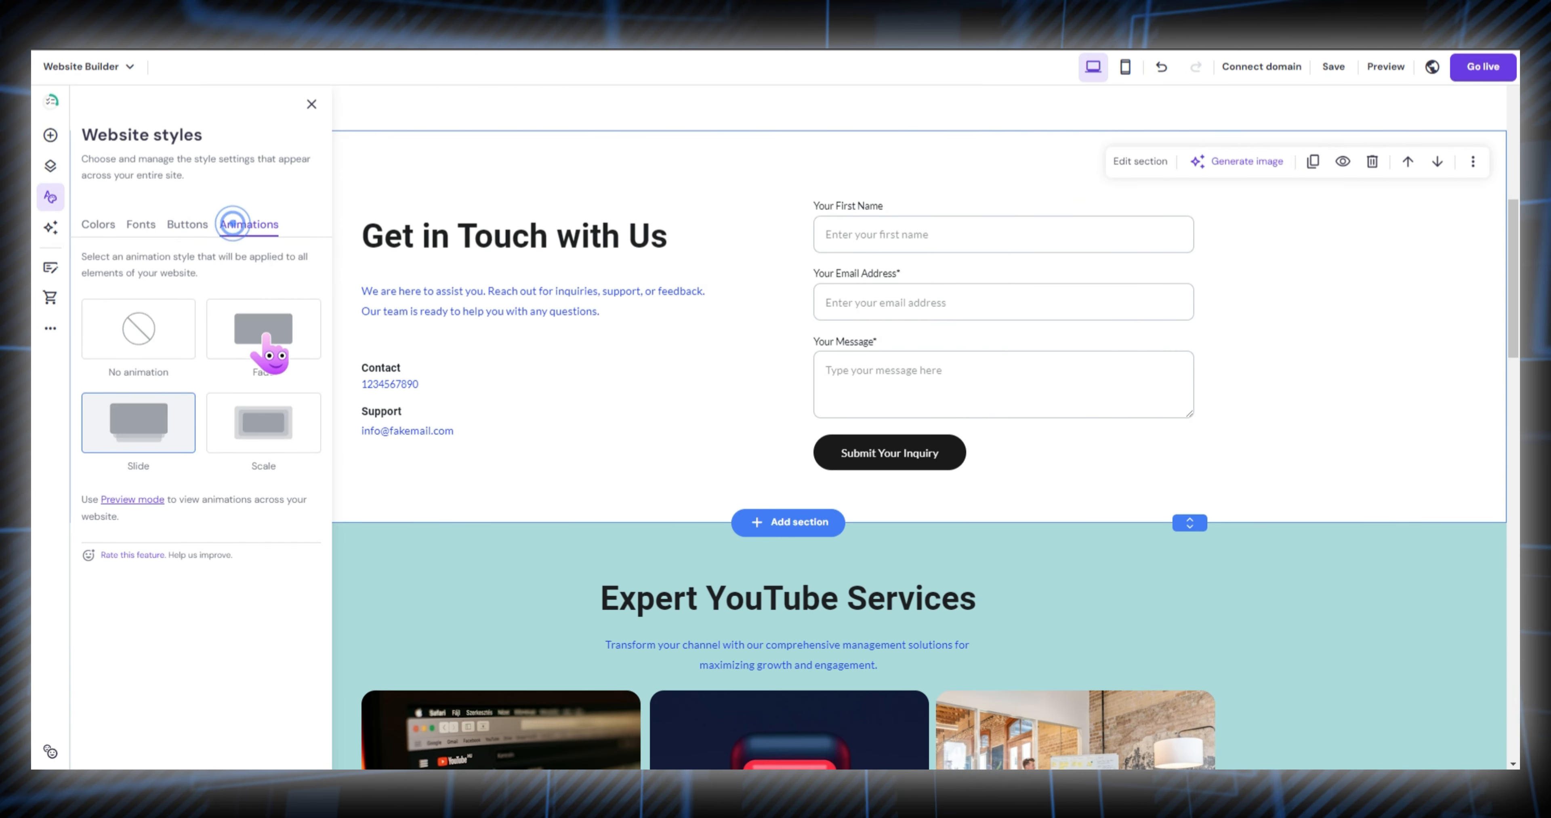
left_click(256, 364)
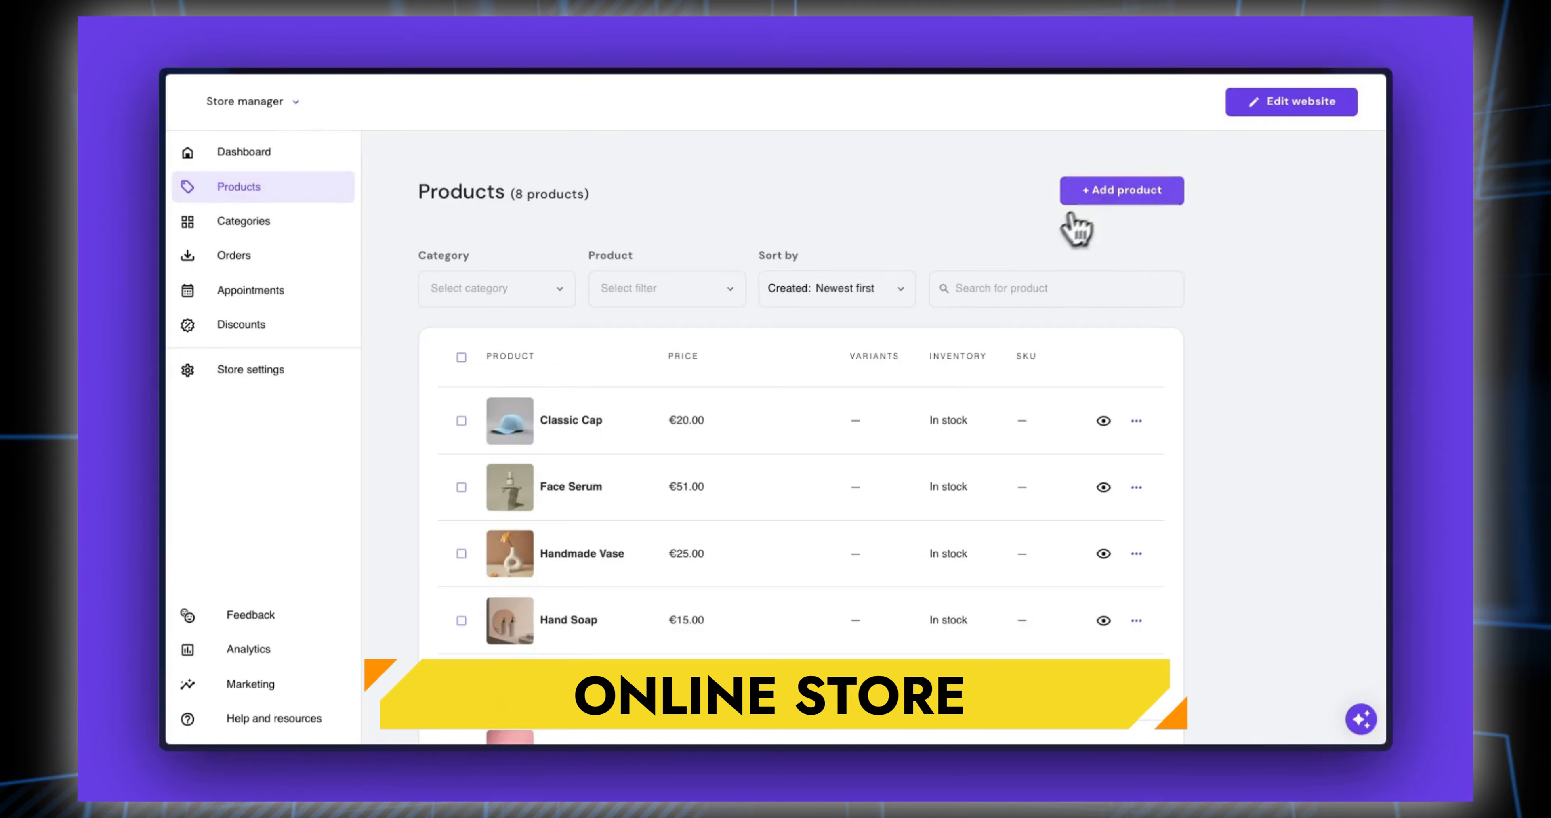
Step: Start a new physical product, upload the product image from the Desktop, and generate its text from that image
left_click(1117, 192)
left_click(692, 355)
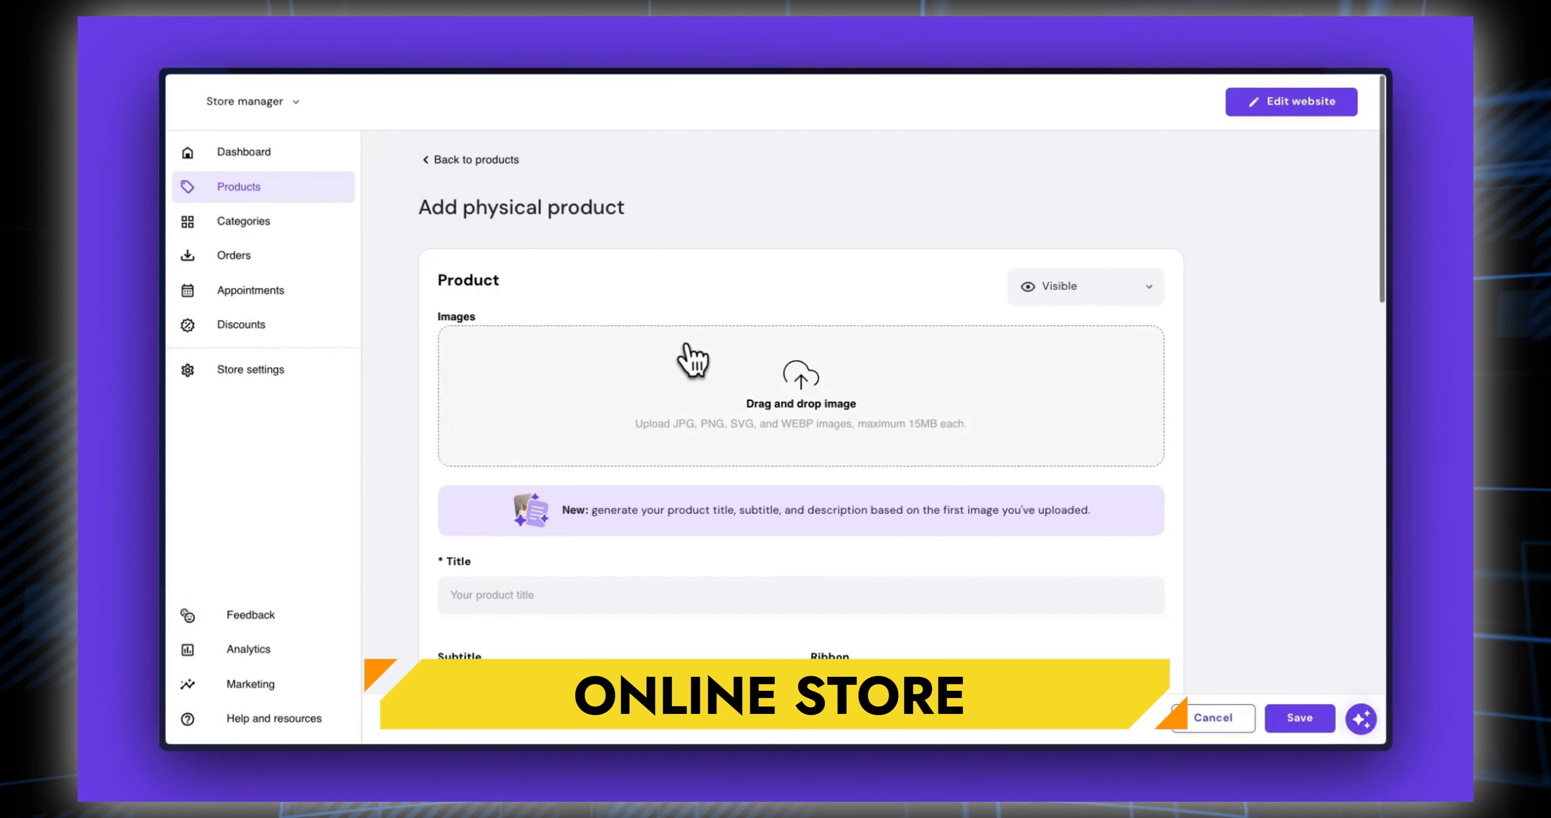
left_click(785, 397)
left_click(538, 328)
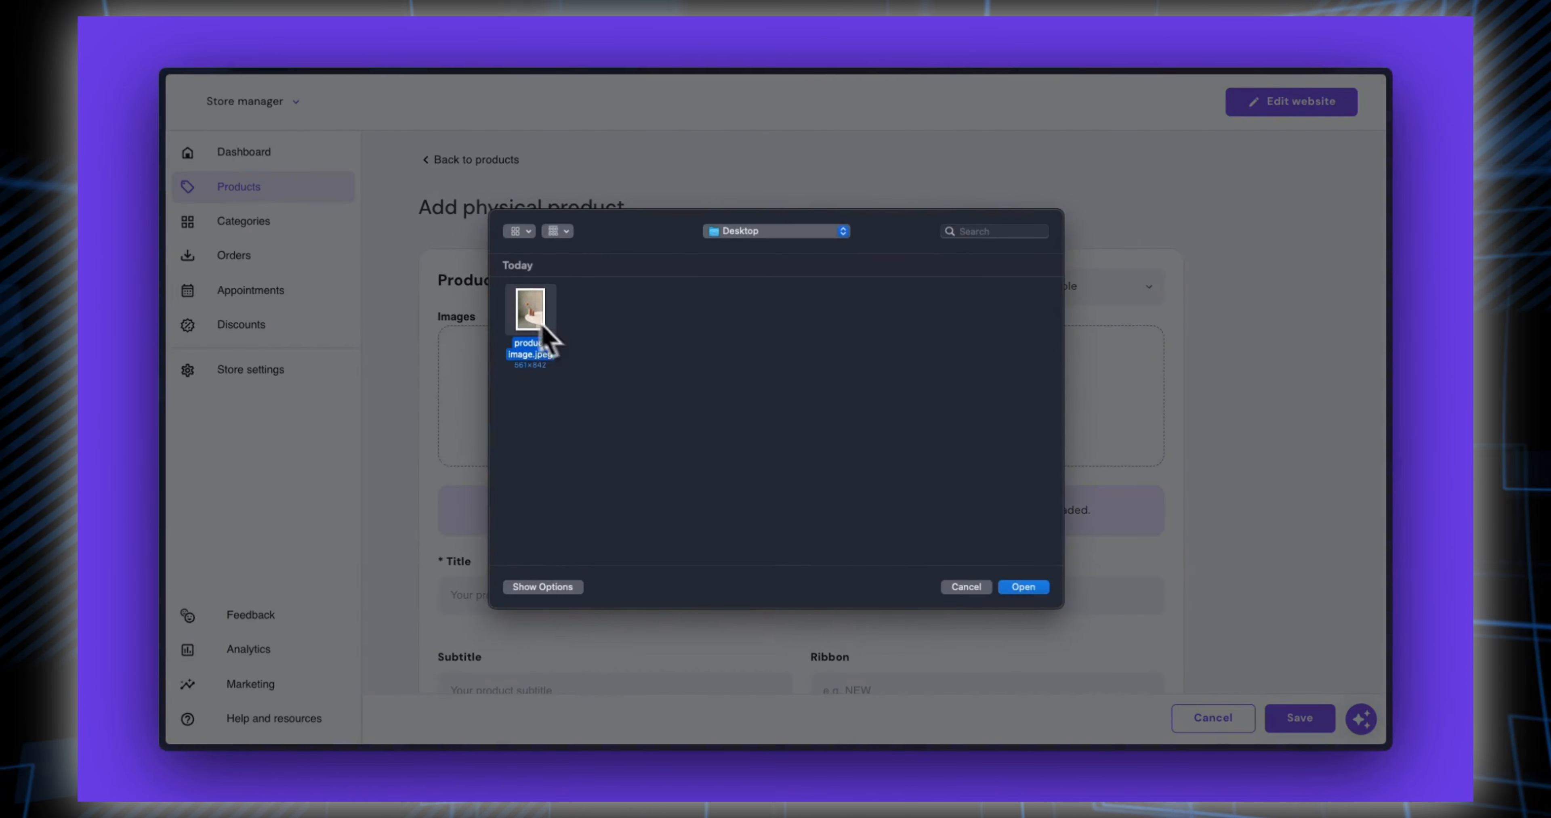
left_click(1027, 589)
left_click(1072, 499)
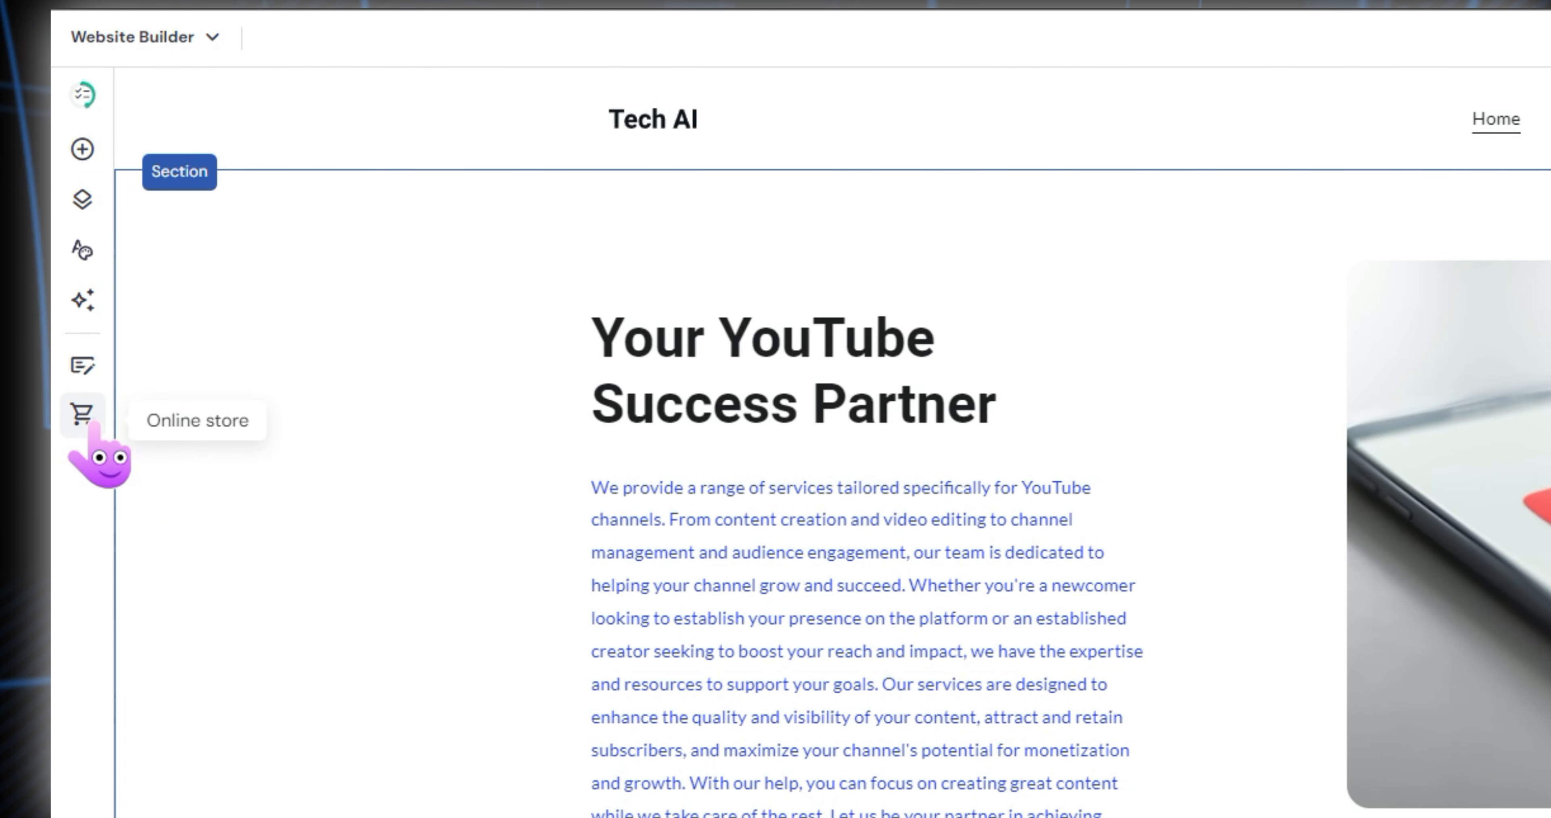
Step: Review the online store features and add a store to the website
left_click(89, 421)
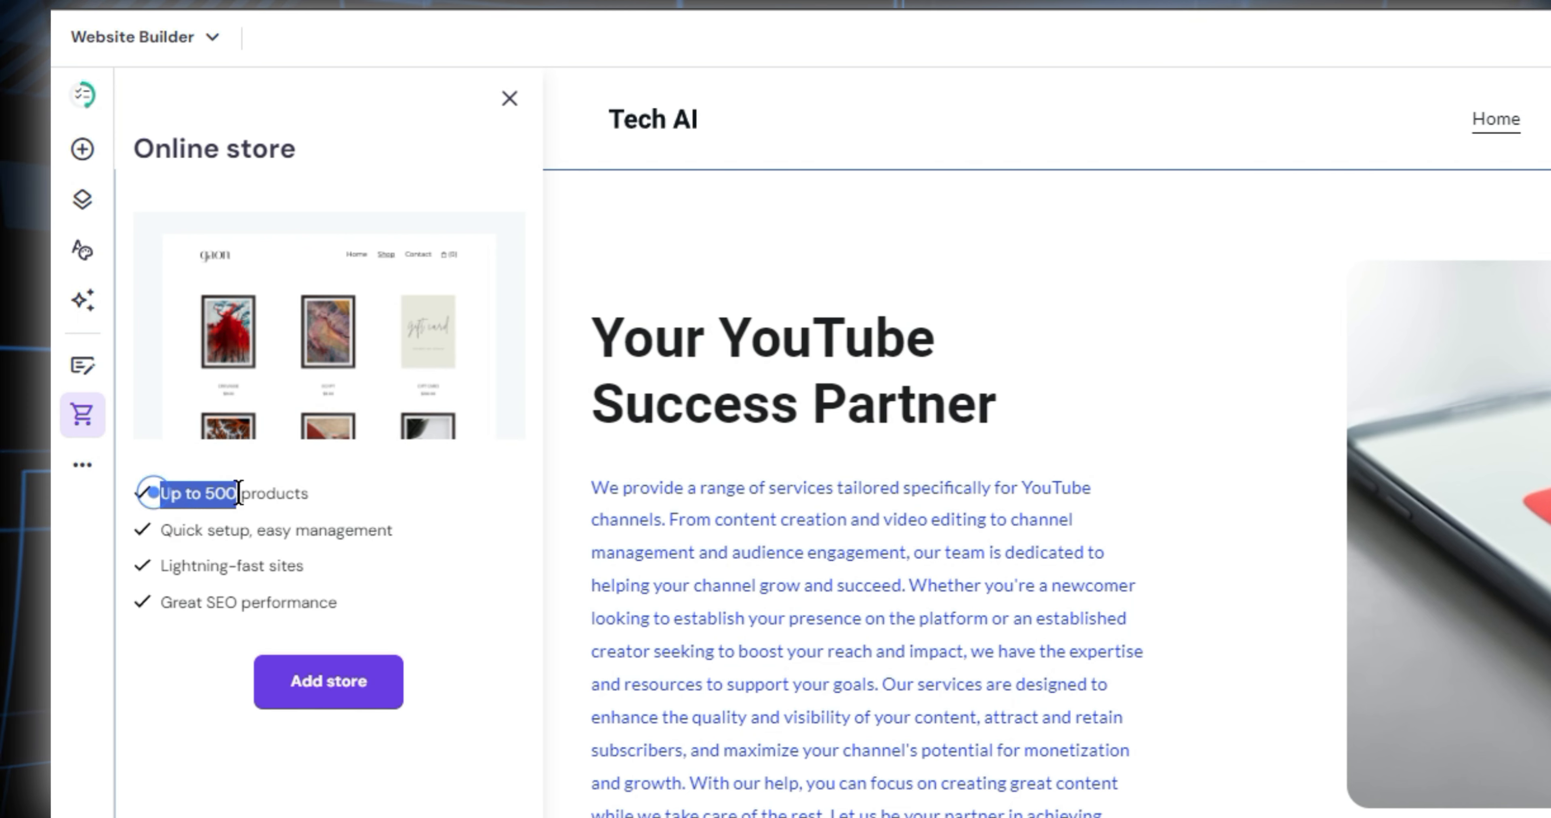
left_click_drag(239, 494, 325, 495)
left_click(357, 496)
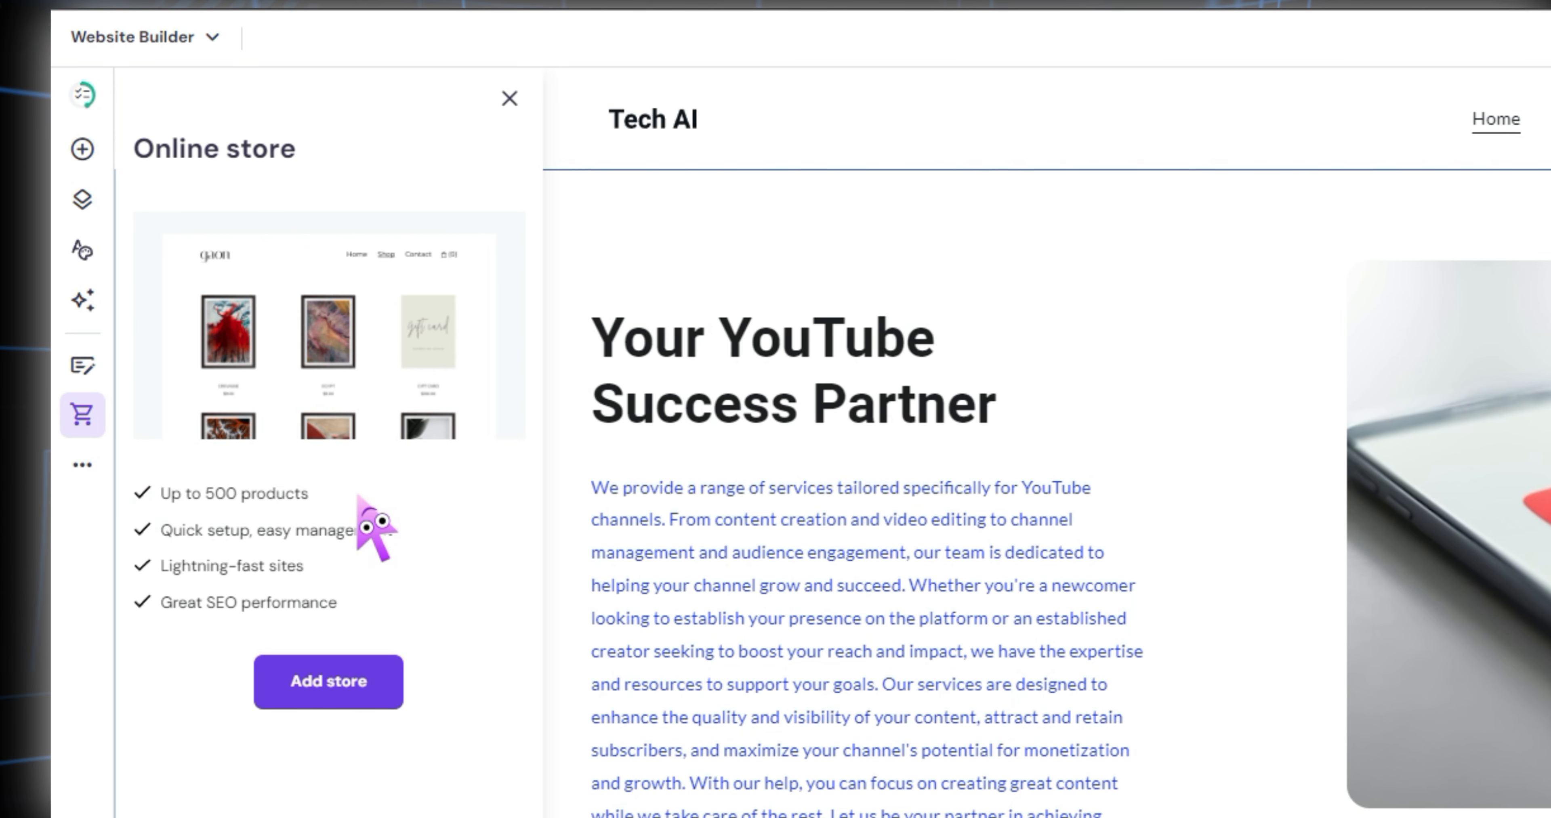
left_click(308, 692)
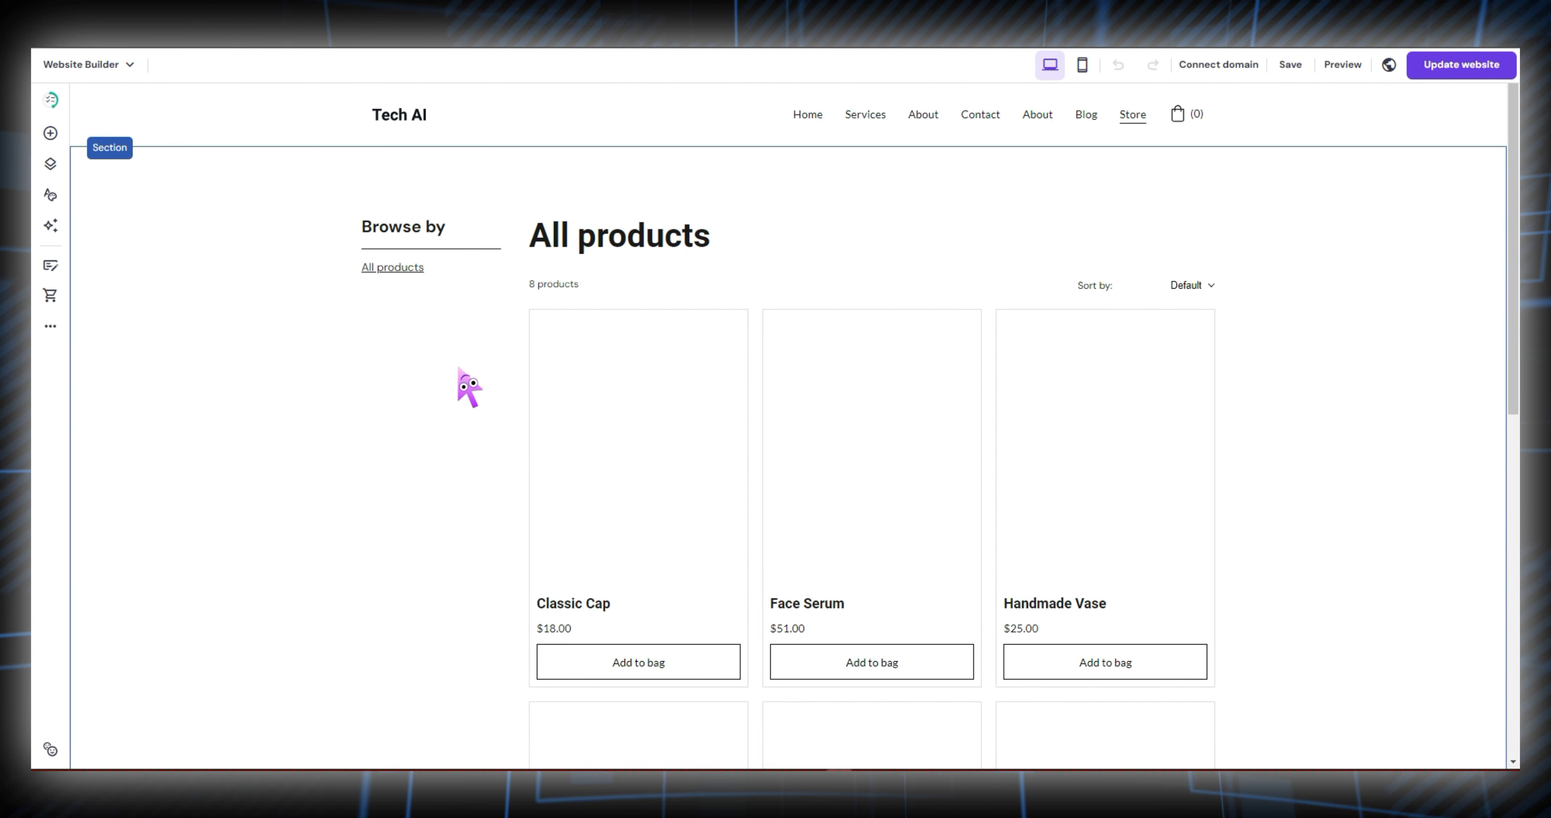
Step: Open the store settings and complete the store setup with Pakistan as country and USD ($) as currency
scroll(459, 369, "down", 1)
left_click(50, 295)
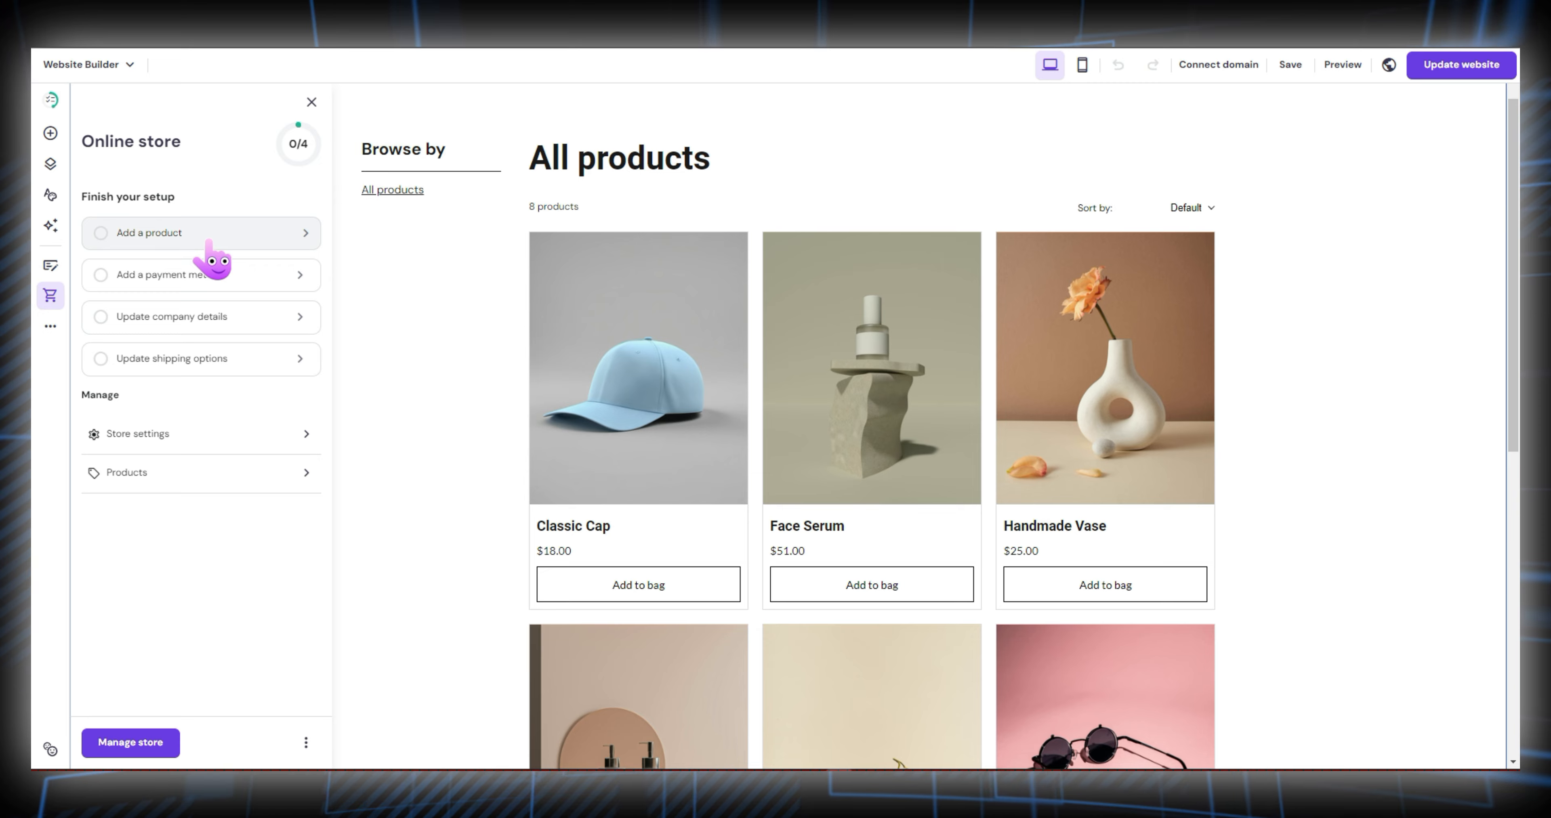
left_click(188, 434)
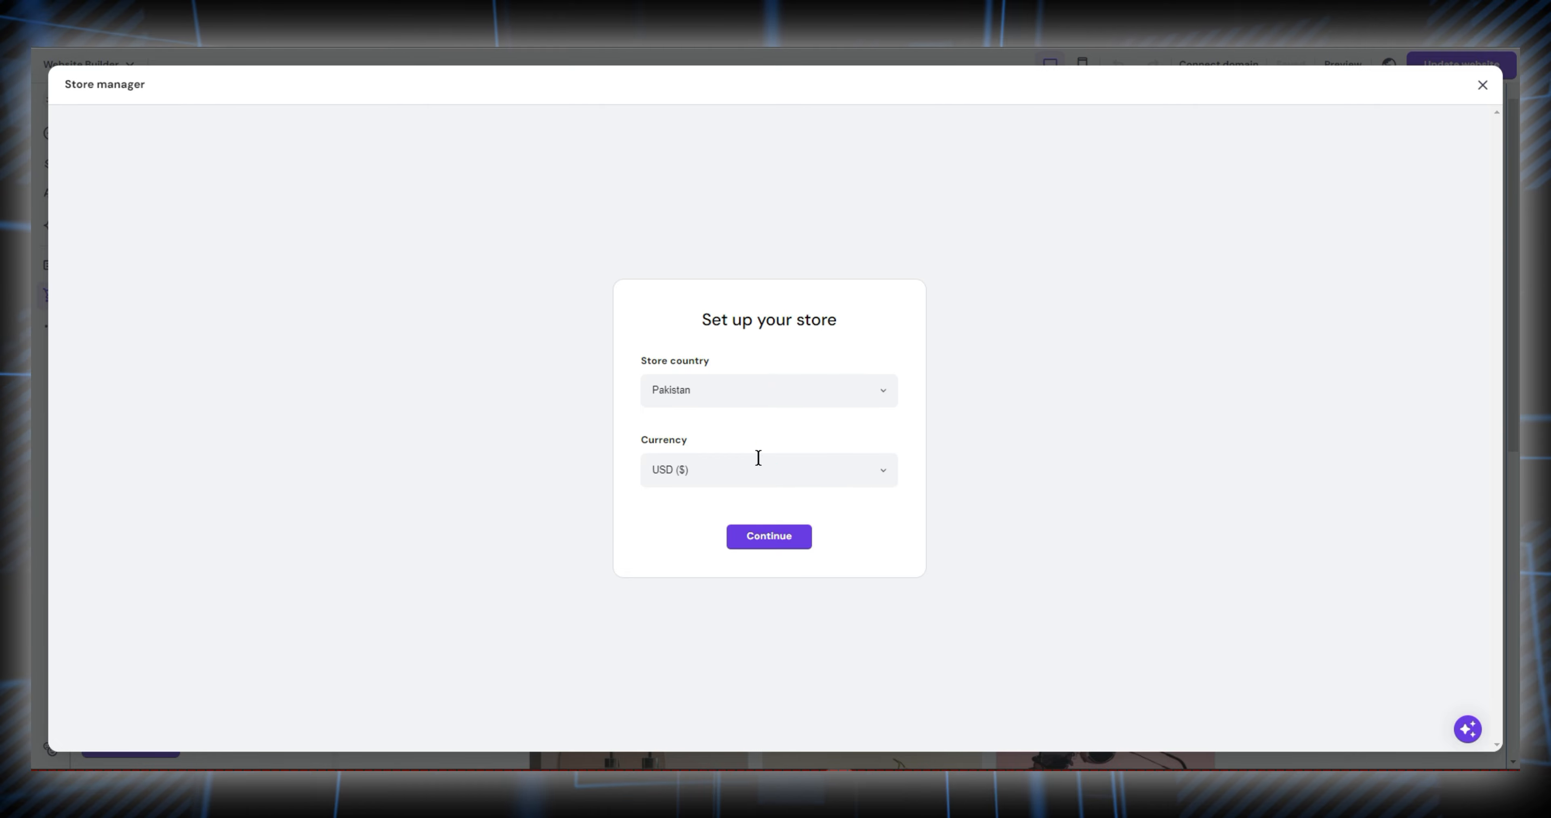
left_click(768, 539)
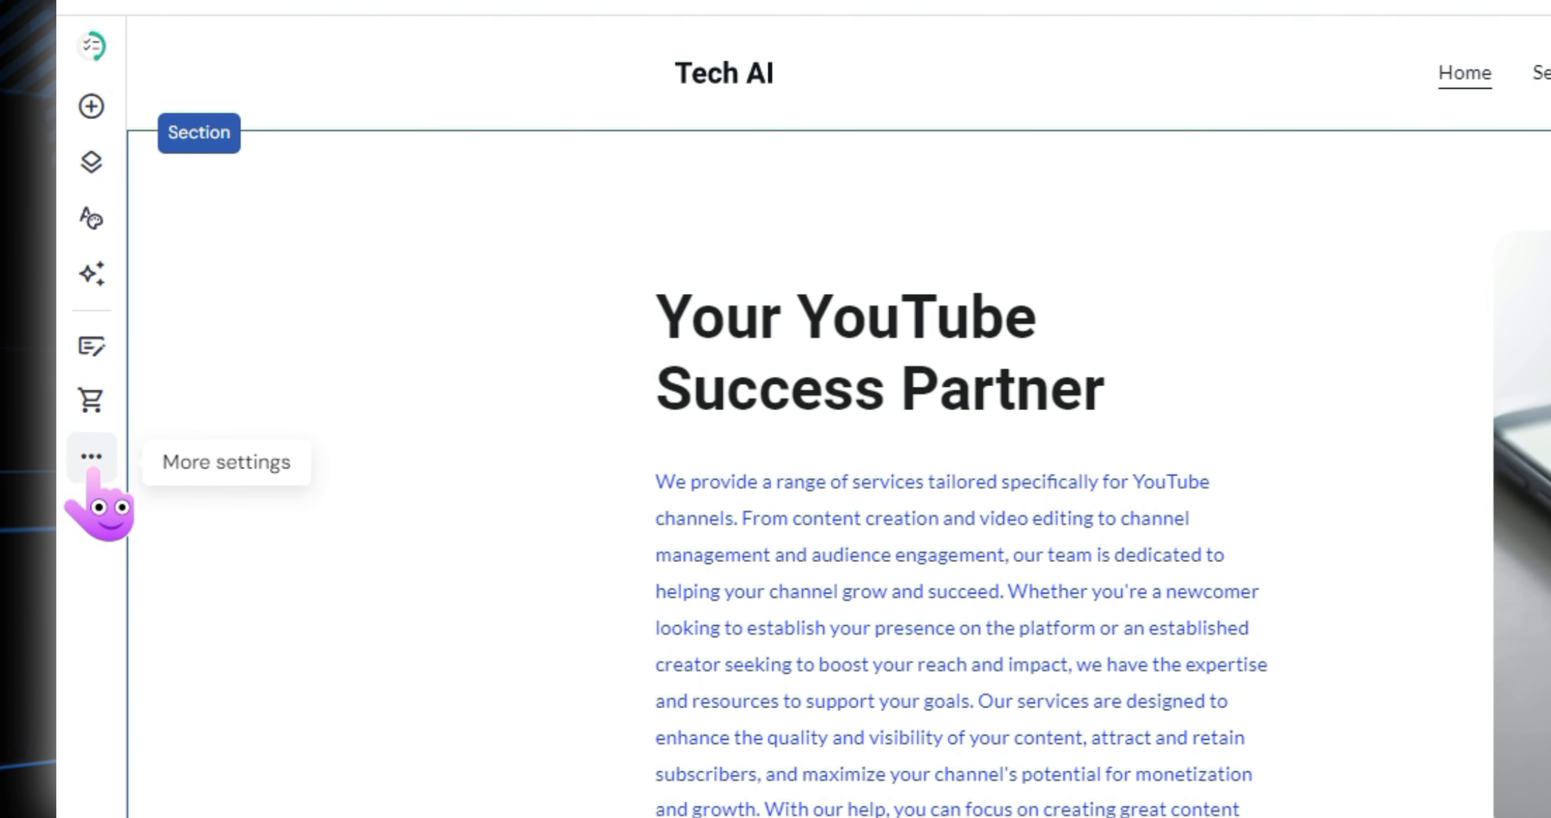
Step: Open the website's general settings and expand the cookie banner options
left_click(50, 326)
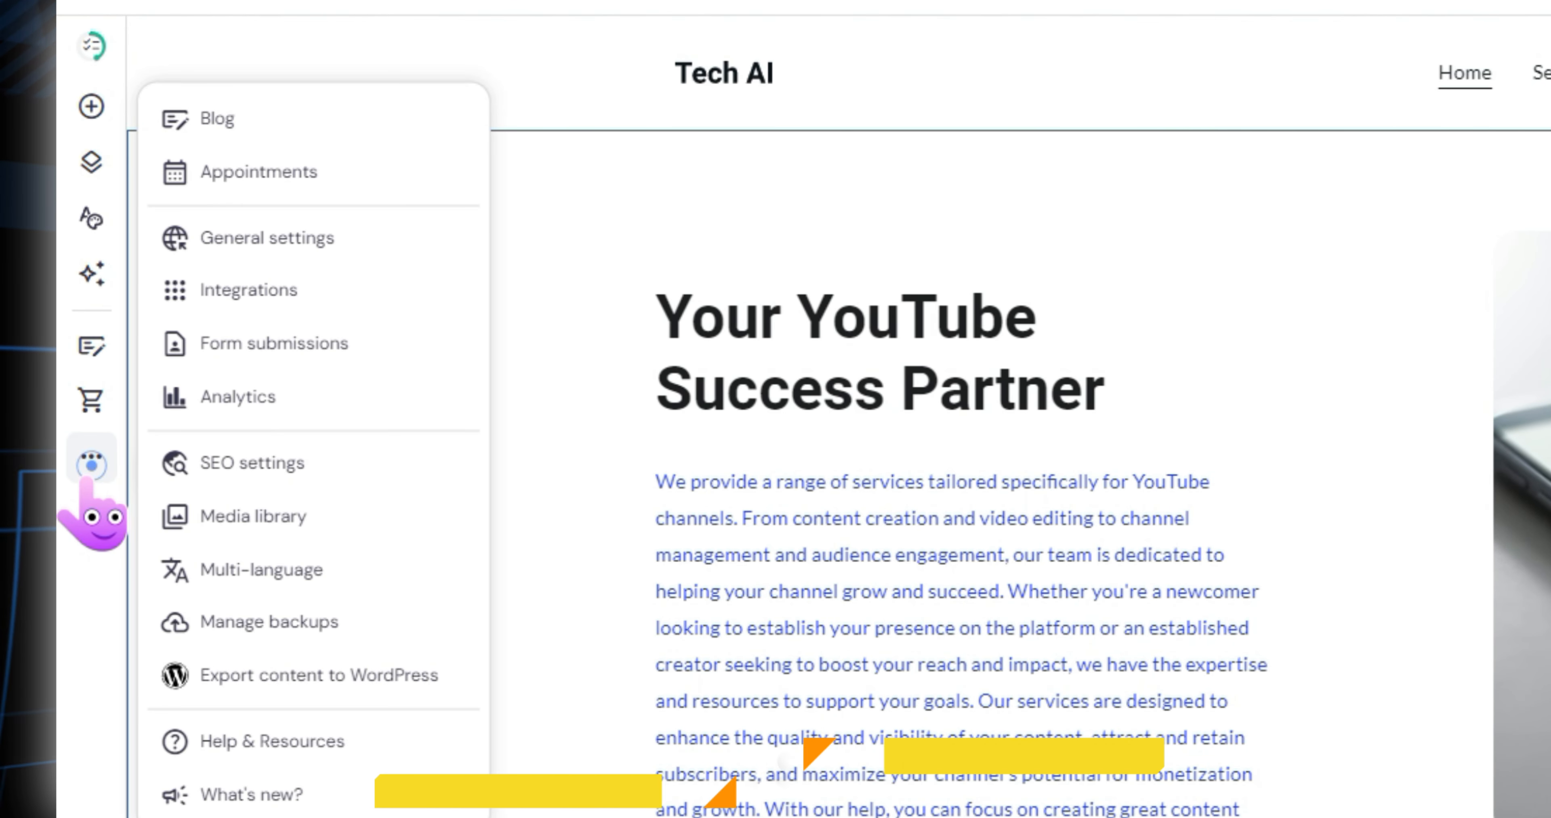
left_click(248, 250)
scroll(622, 482, "down", 10)
left_click(1103, 403)
Step: Replace the cookie banner's disclaimer text with "sadfghfghf" and restore the default message
triple_click(167, 544)
type("sadfghfghf")
left_click(179, 640)
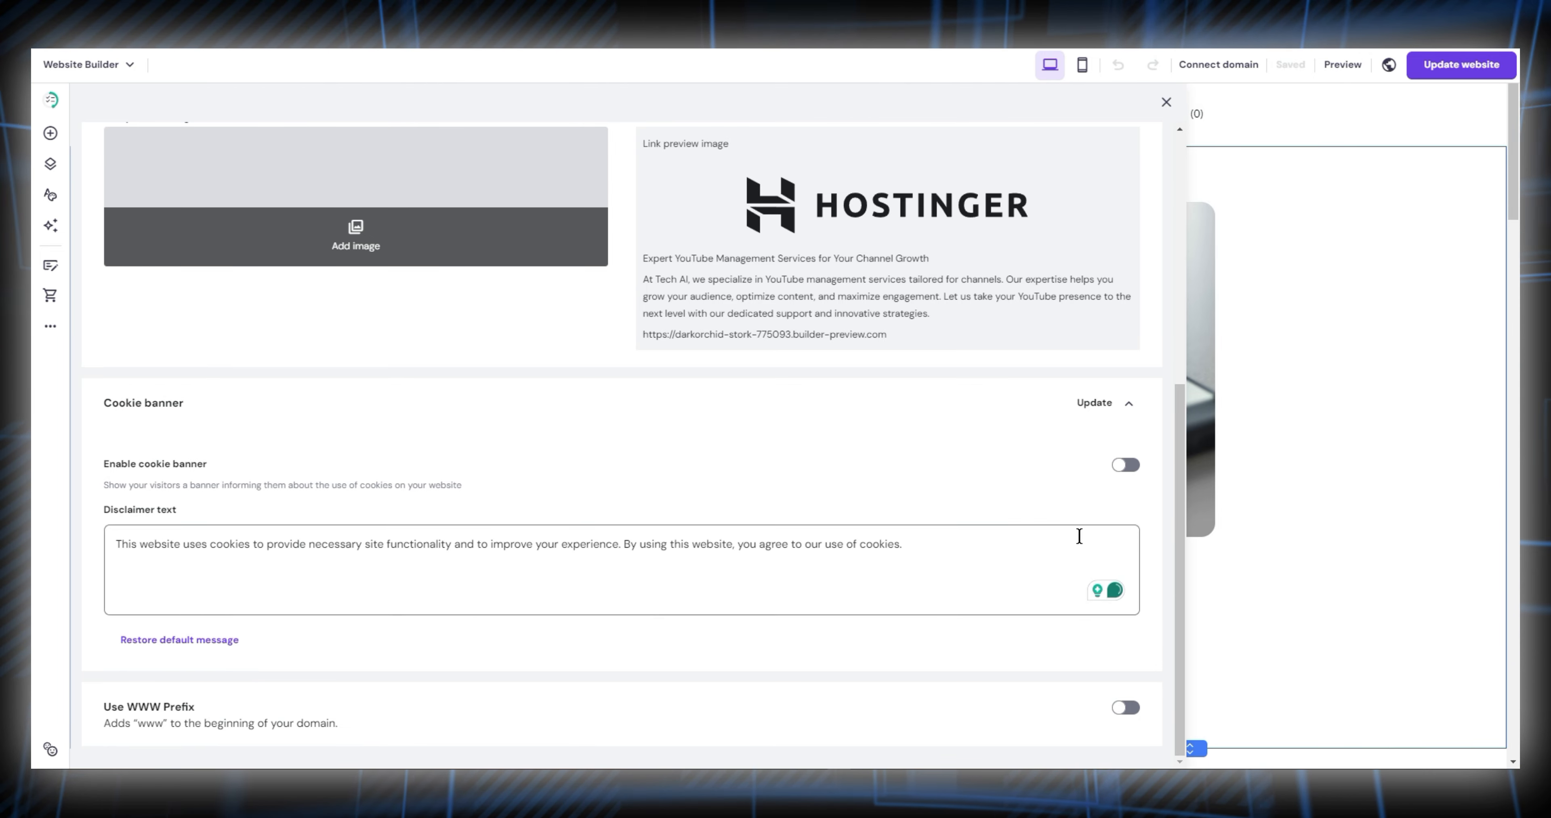
Step: Enable the WWW prefix for the domain and collapse the expanded general settings sections
left_click(1103, 403)
left_click(1103, 492)
left_click(1136, 608)
left_click(1144, 226)
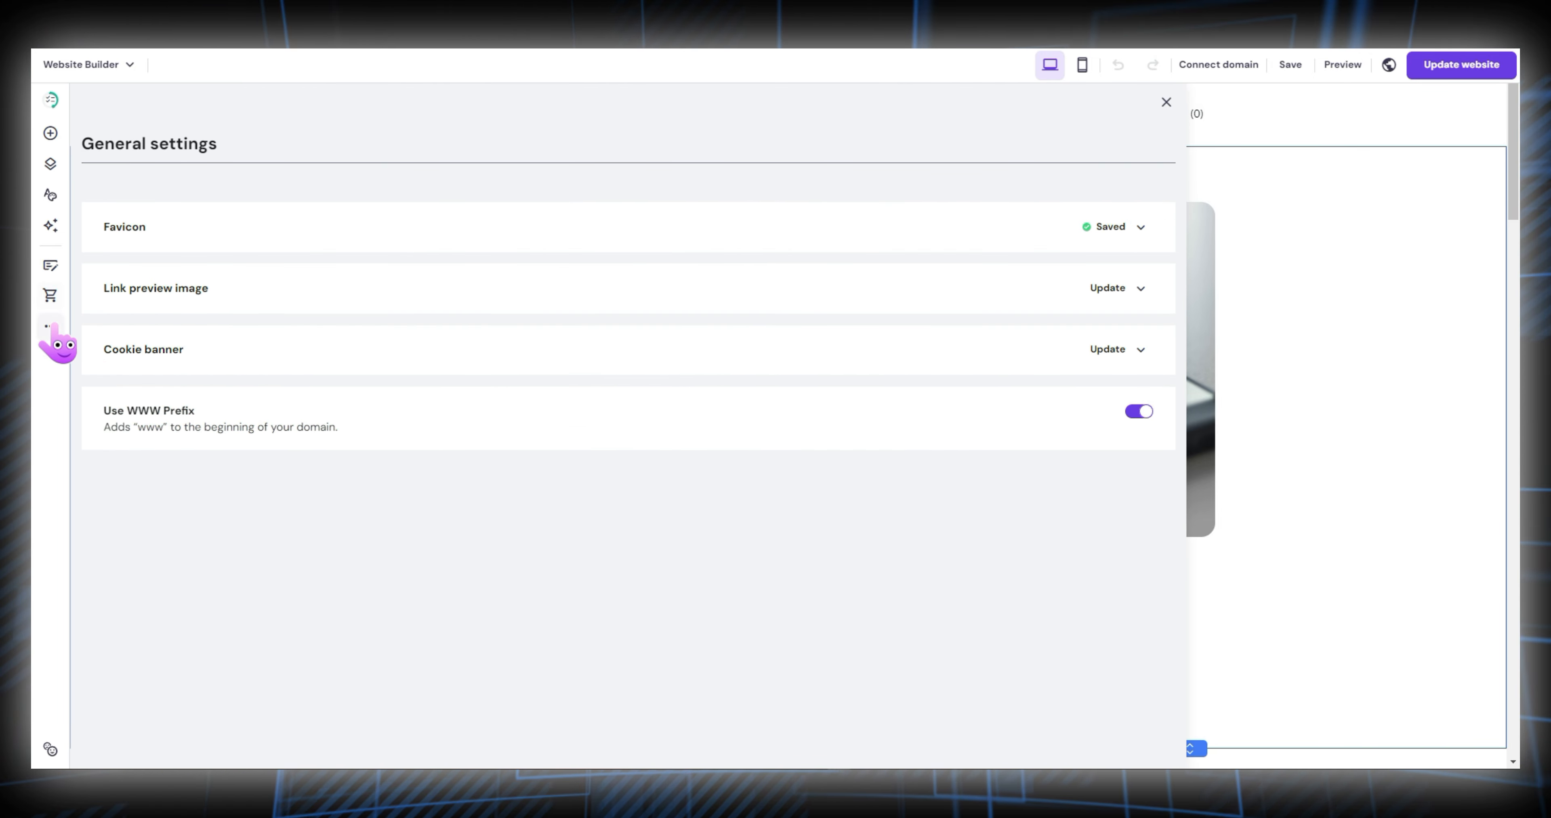
Step: Open the website's integrations and look through the services that can be connected
left_click(50, 328)
left_click(140, 235)
scroll(477, 581, "down", 3)
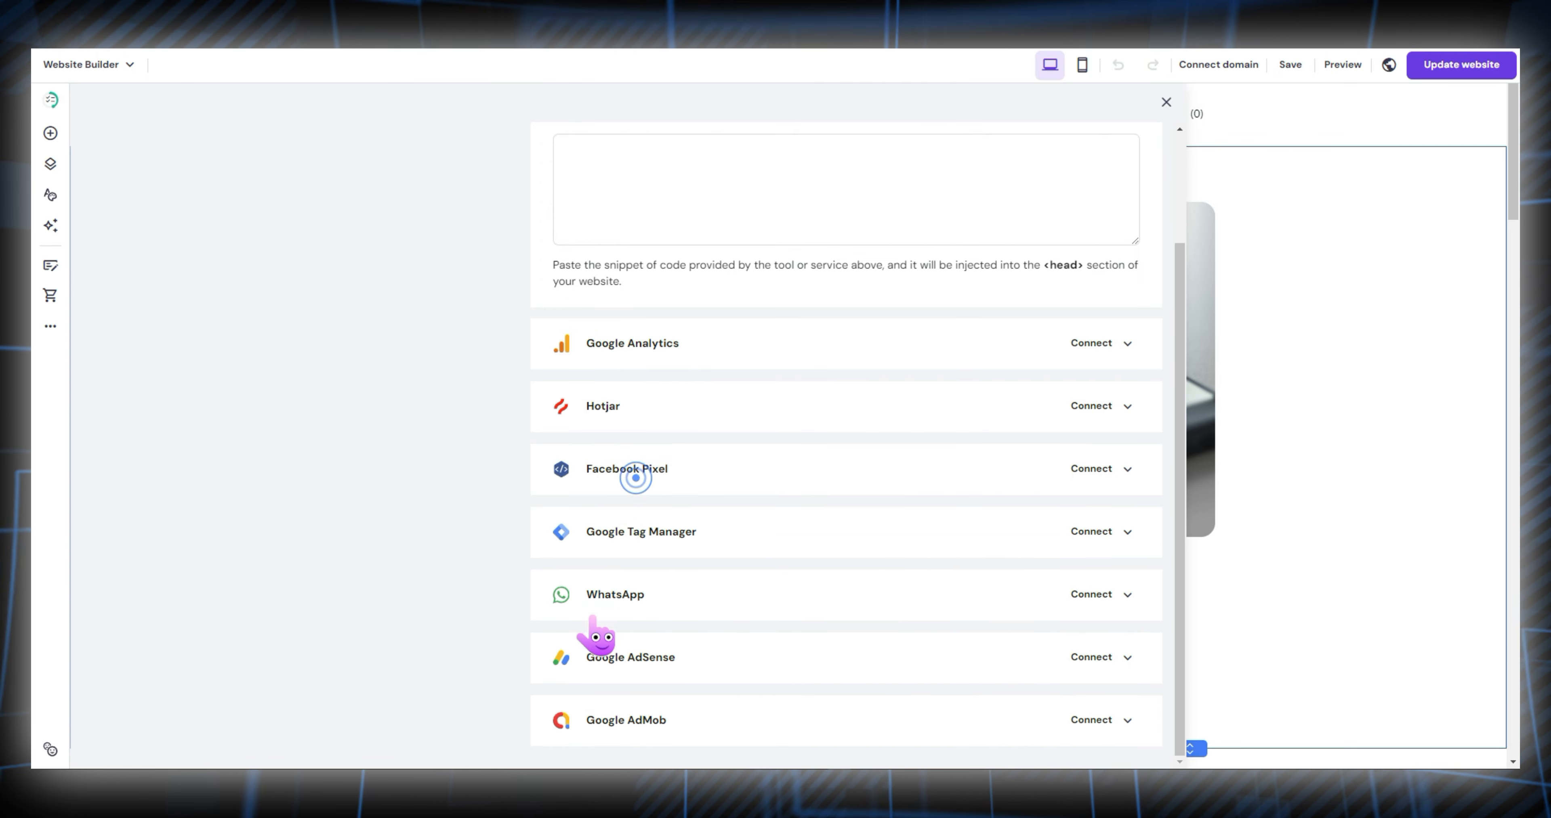
Step: Open the website's analytics and review the traffic overview, including unique visitors and sessions by country and device
left_click(51, 325)
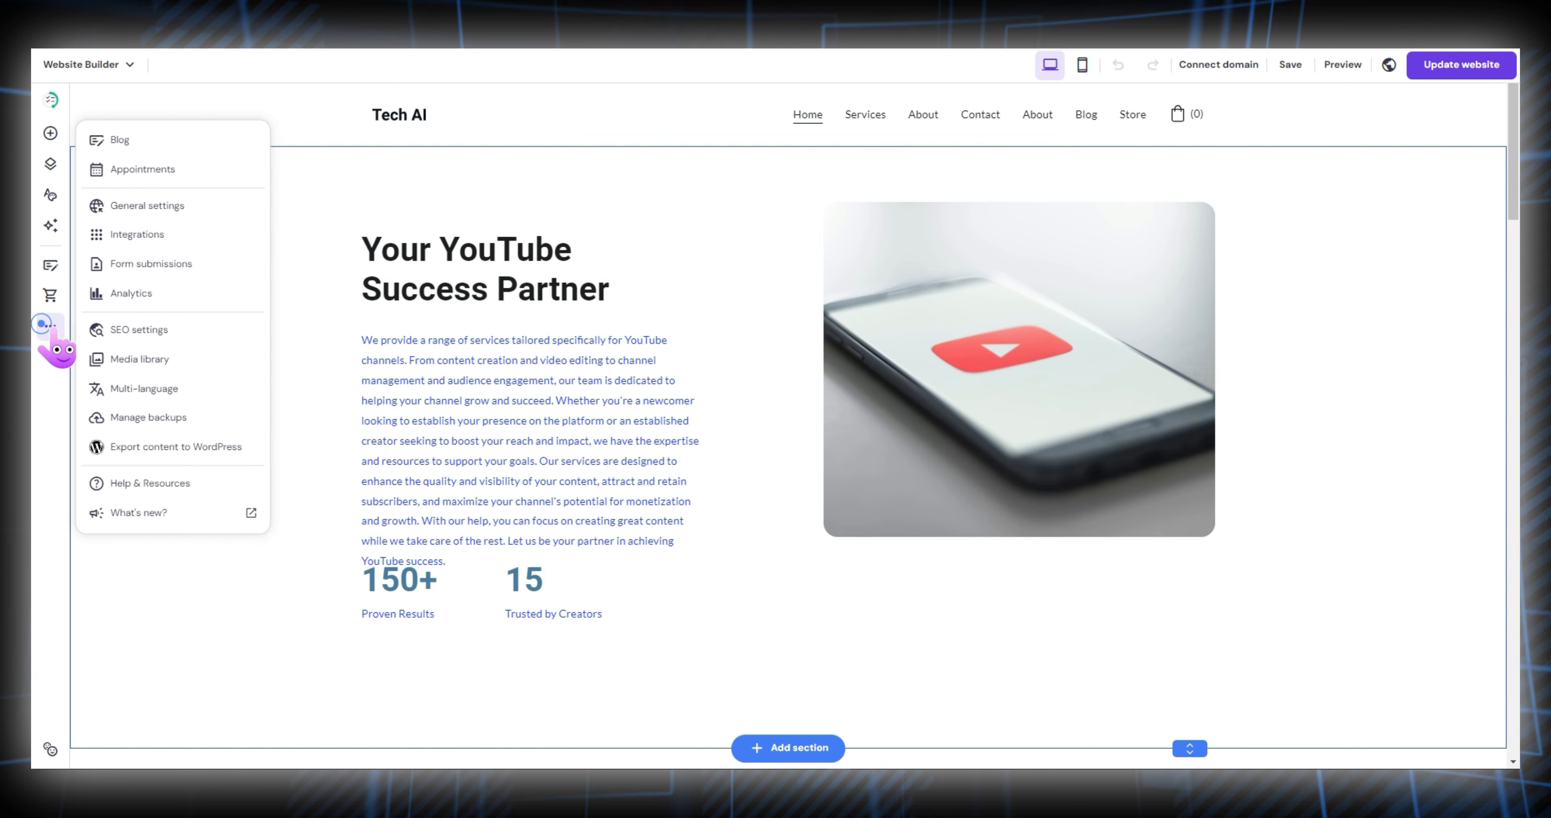
left_click(138, 296)
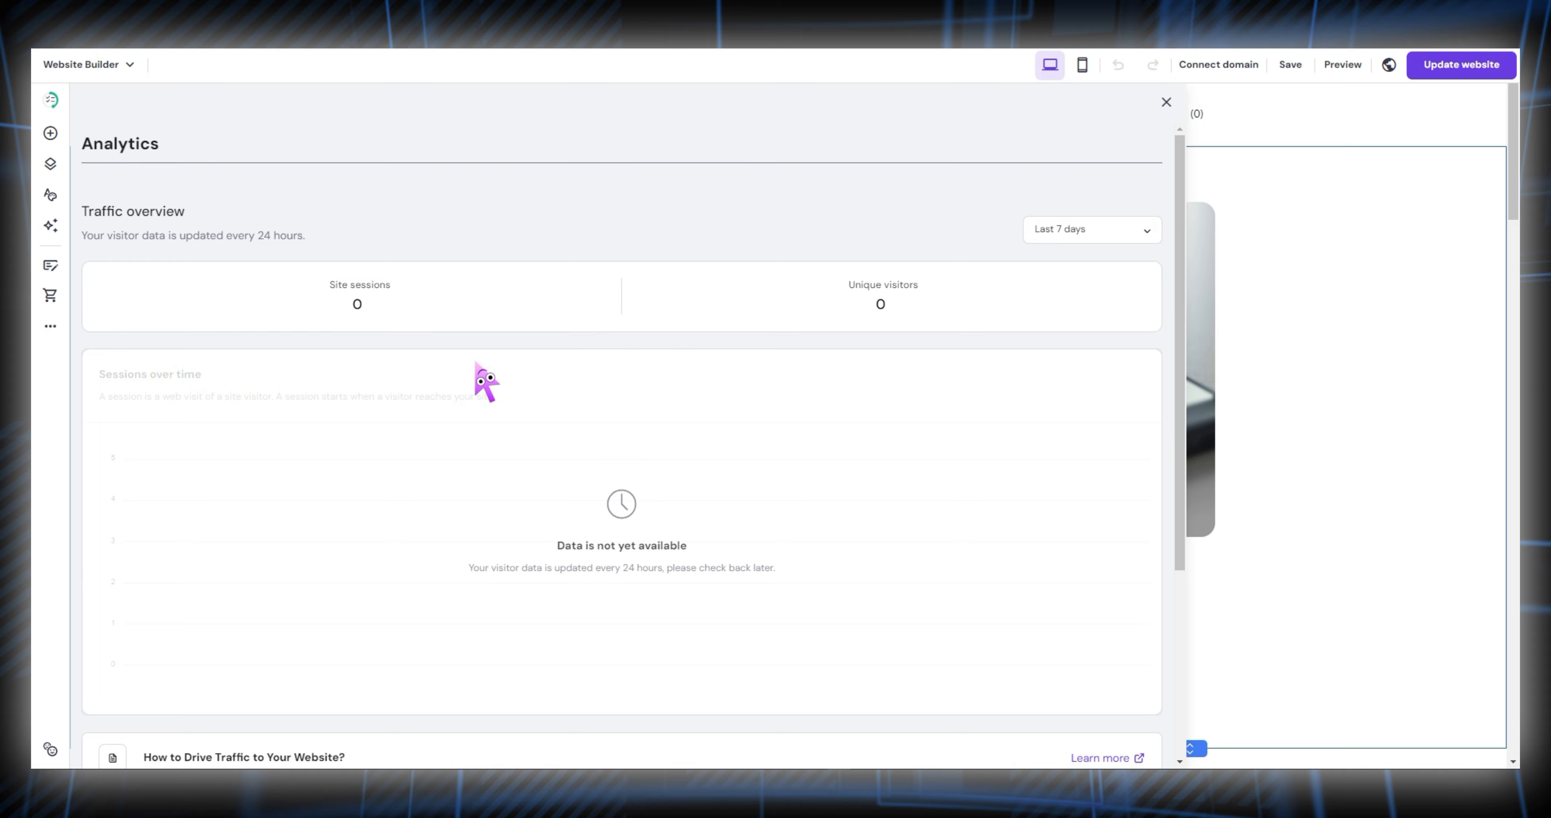
scroll(443, 360, "down", 5)
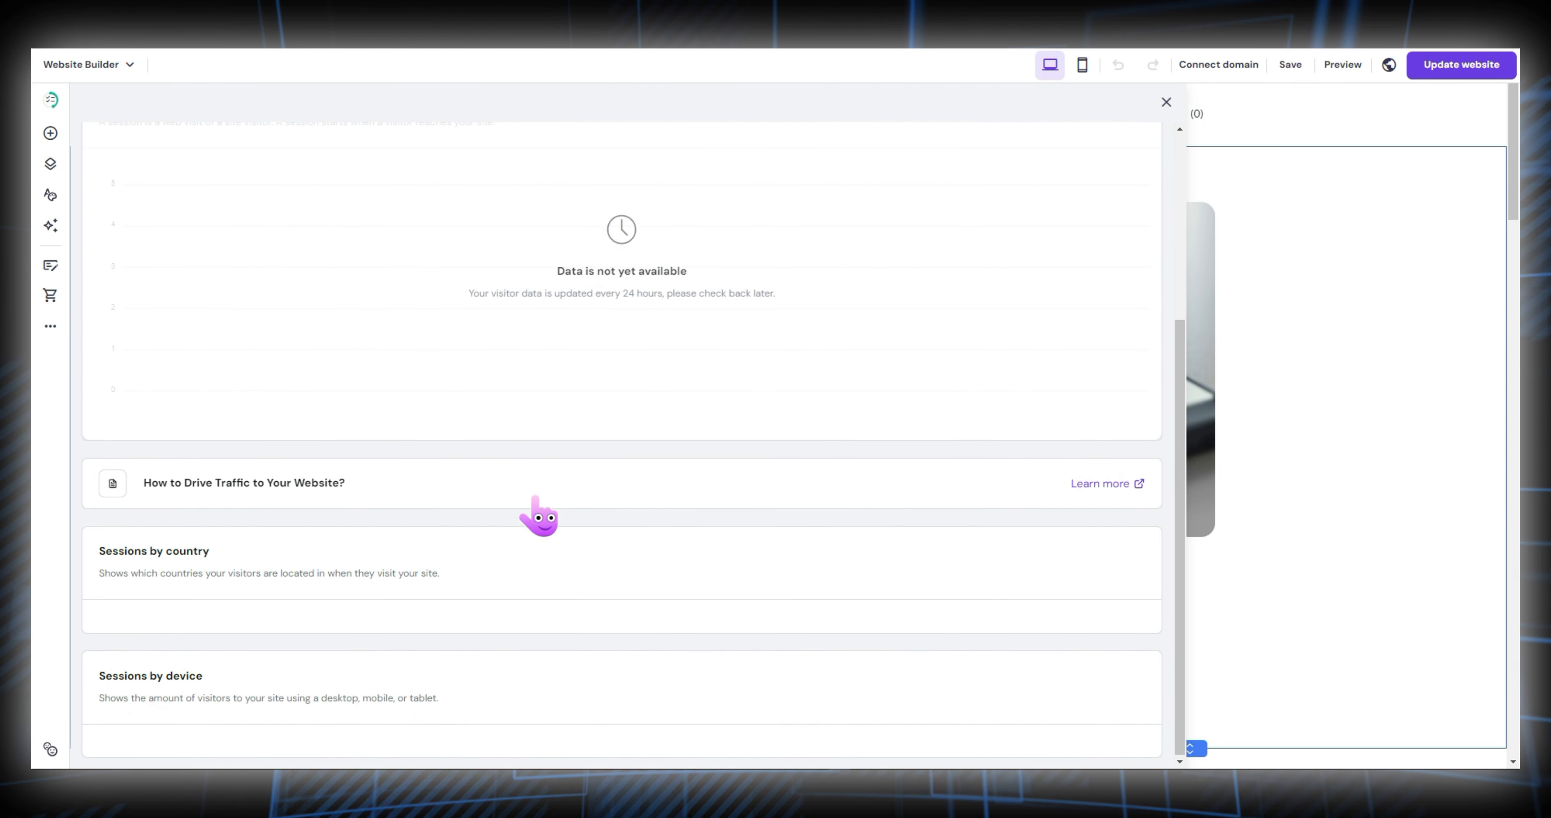
scroll(610, 490, "up", 4)
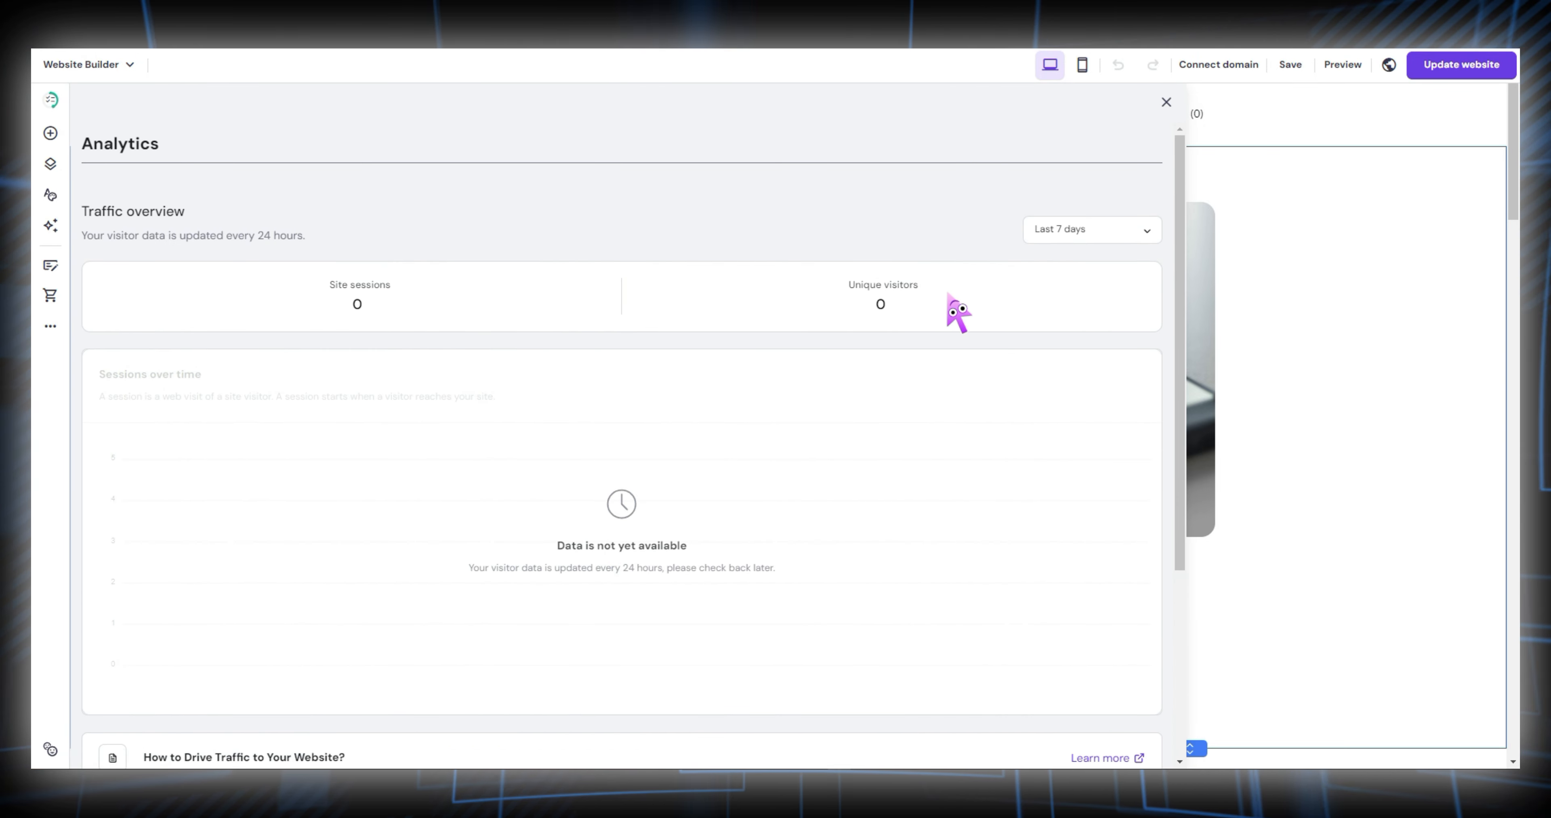
left_click_drag(843, 281, 918, 288)
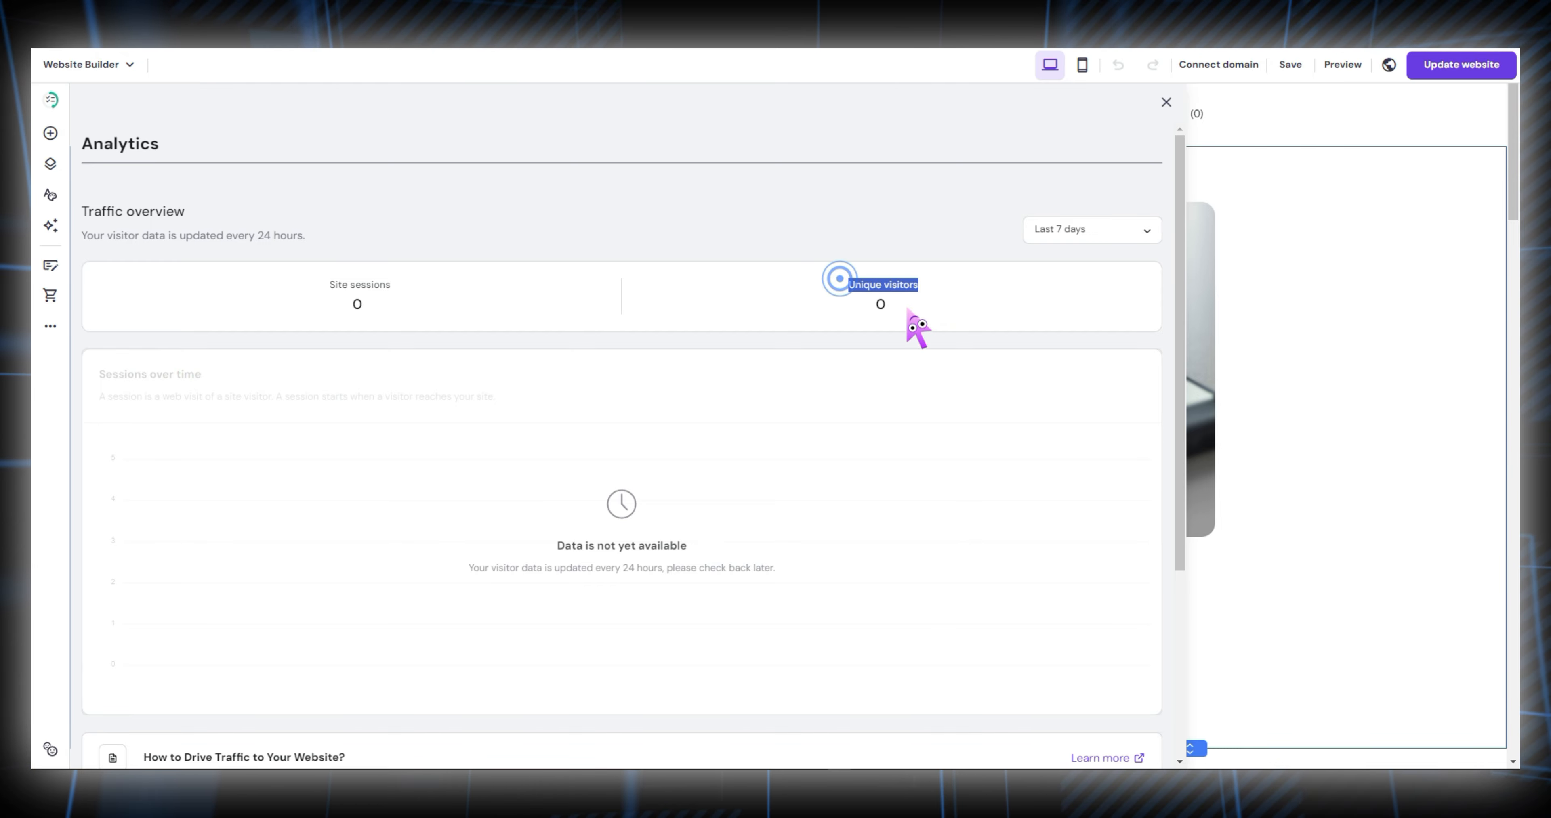
Step: Open the Home page's SEO settings and replace its SEO title with "Exter Youtube Management Agency"
left_click(51, 326)
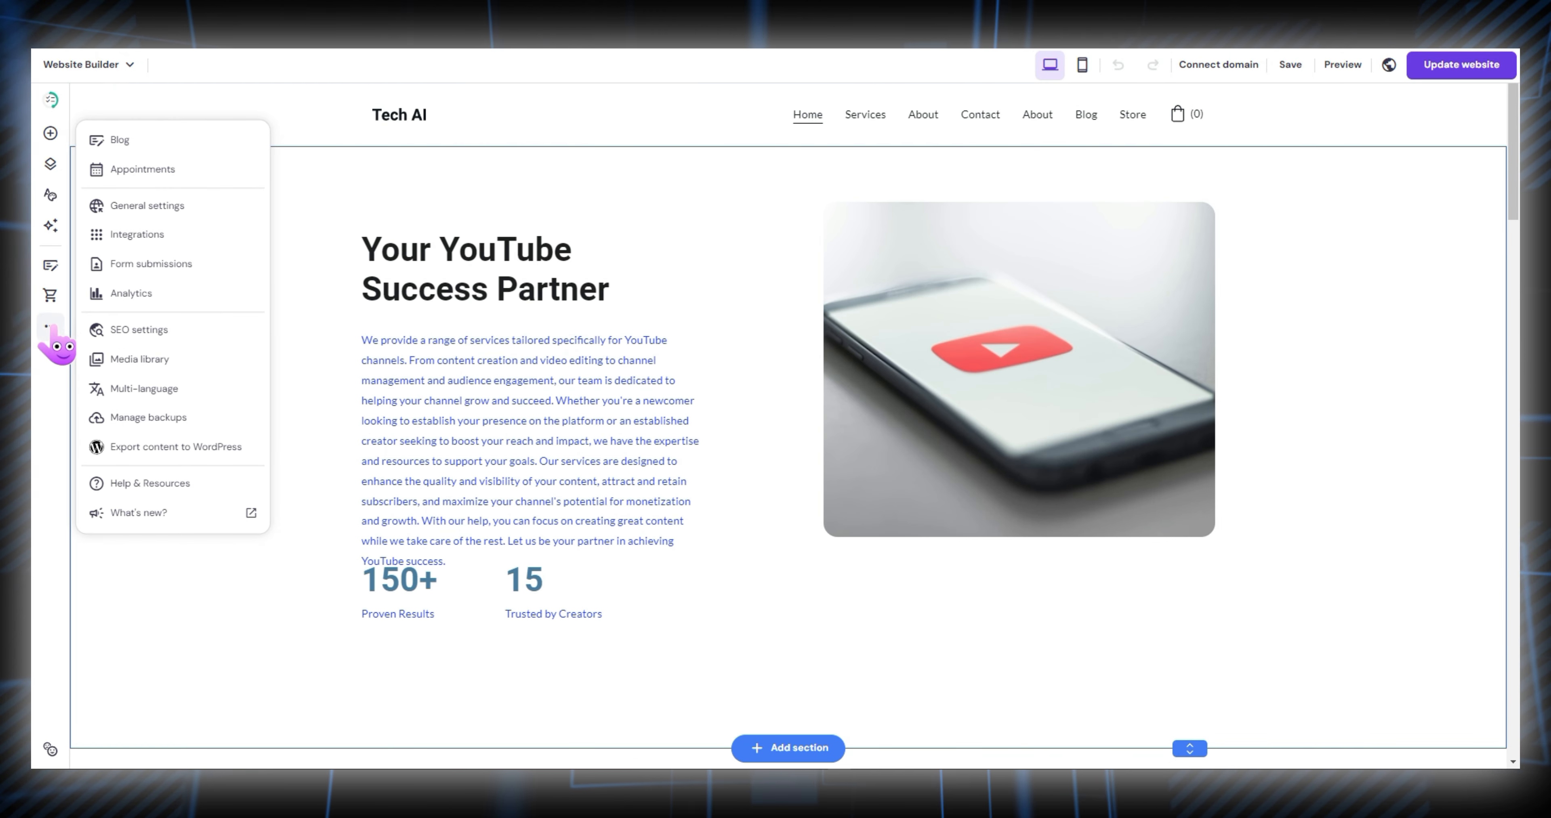
left_click(134, 331)
scroll(476, 421, "down", 3)
triple_click(513, 585)
type("Exter Youtube Man")
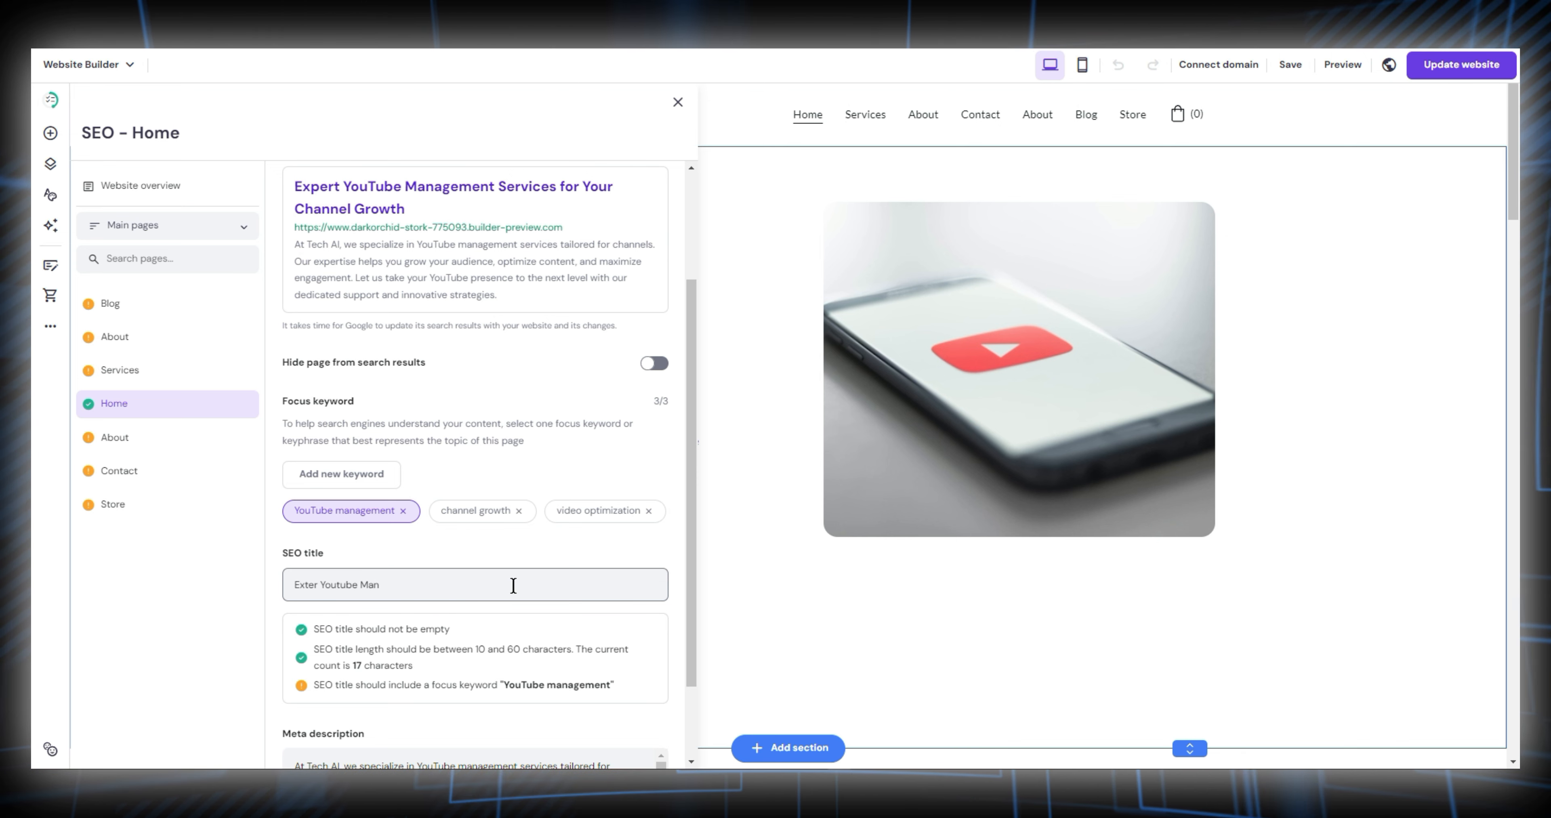
type("agement")
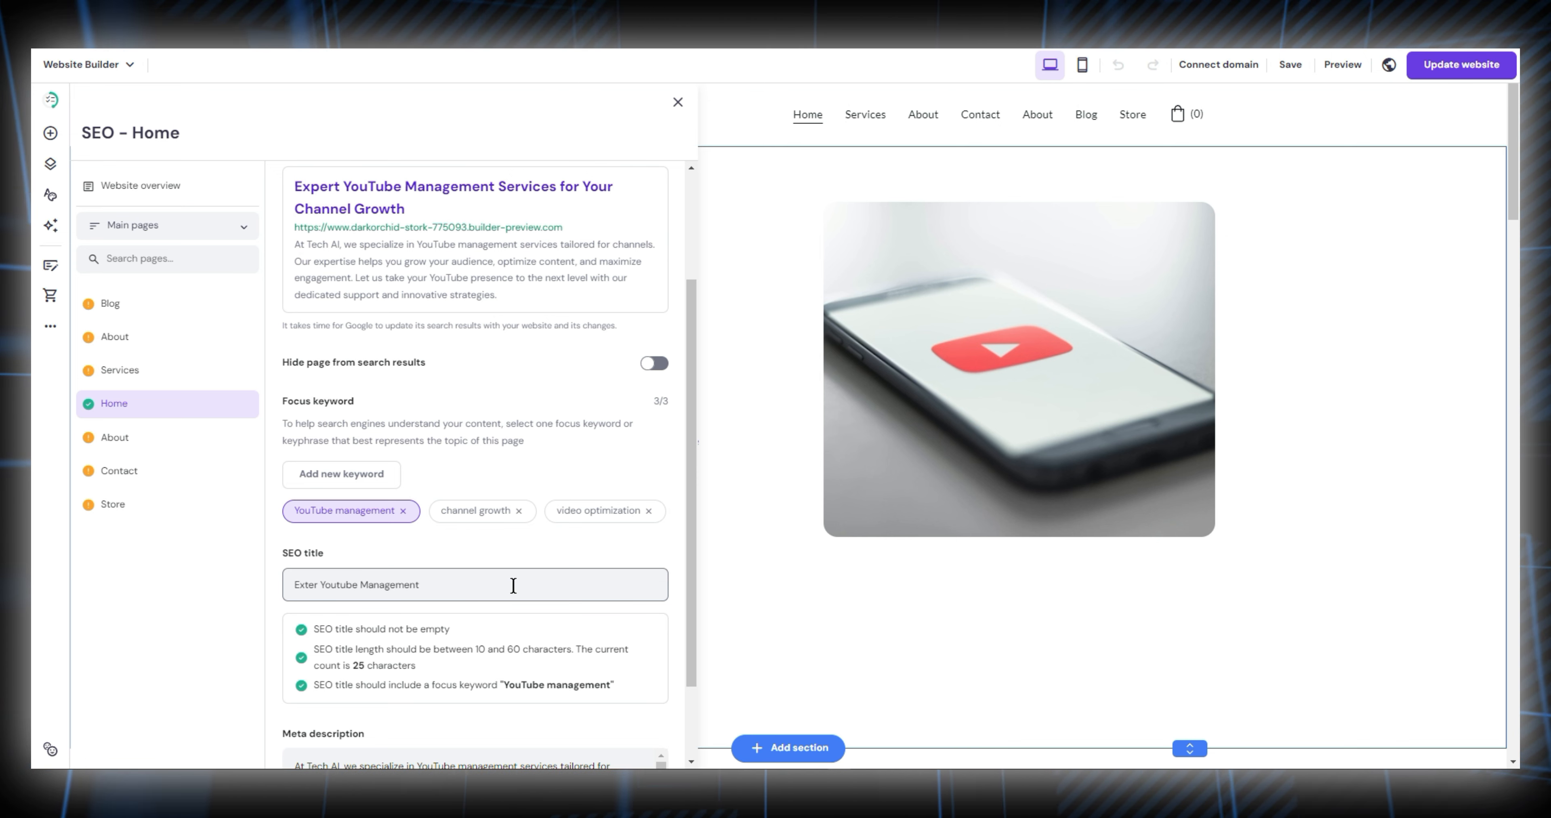
type(" Agency")
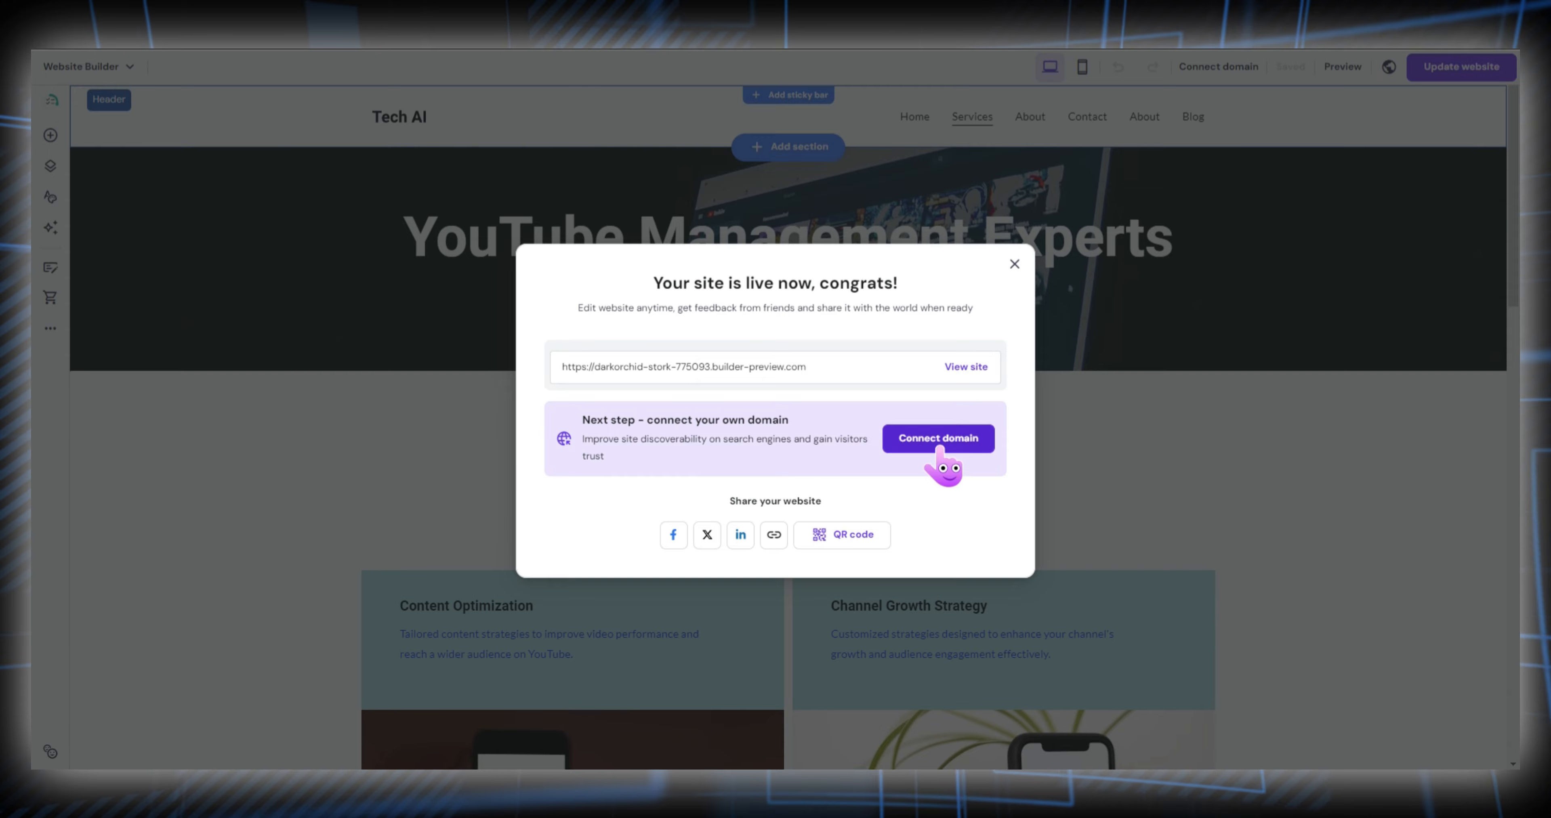
Step: Open the published website to view it live
left_click(957, 365)
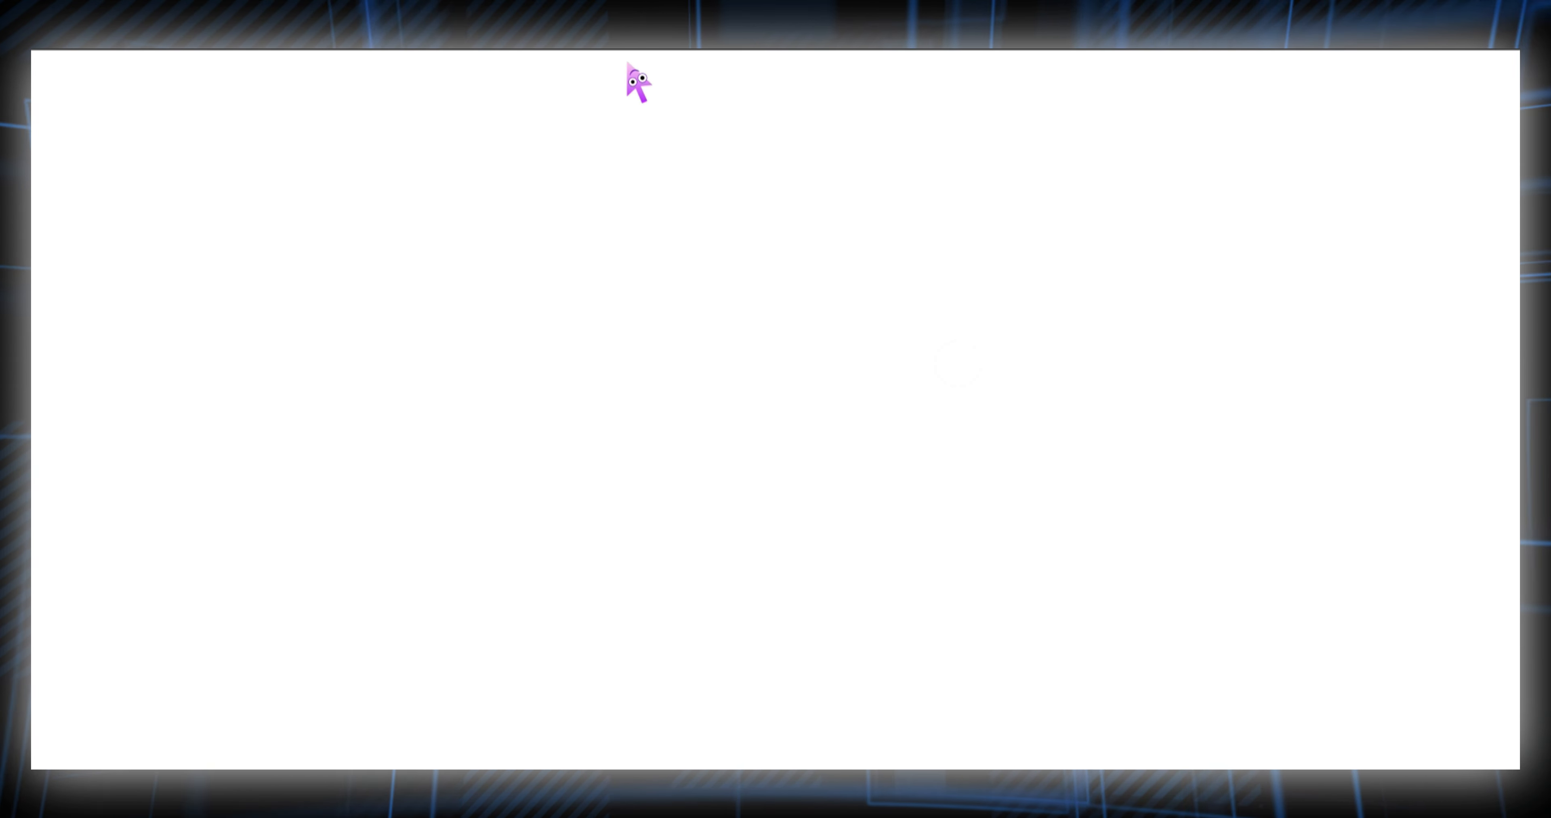